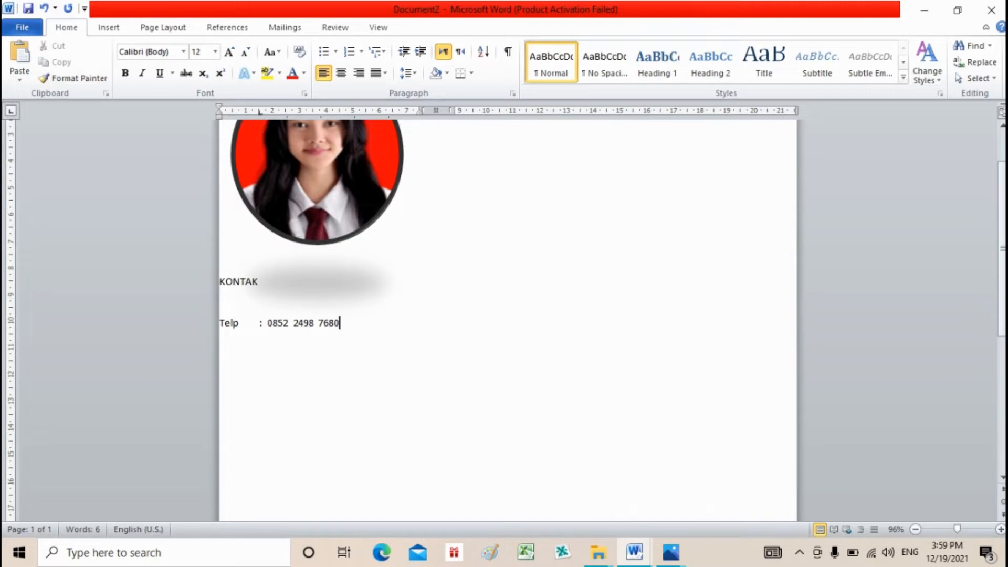
- Add Email and Alamat lines below Telp, filling in the e-mail address and full postal address
key(Return)
text(email)
key(Tab)
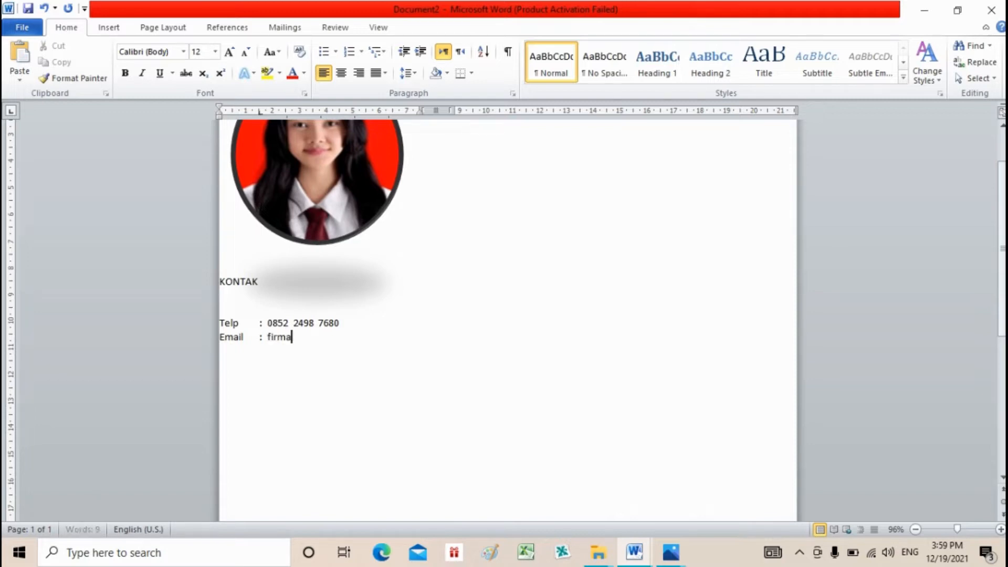
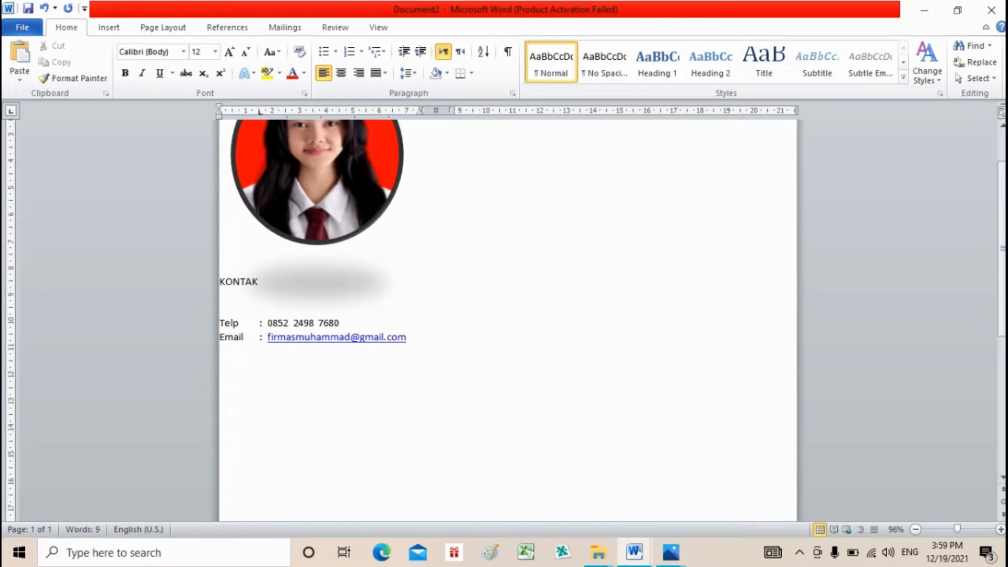
text(alamat)
key(Tab)
text(L:)
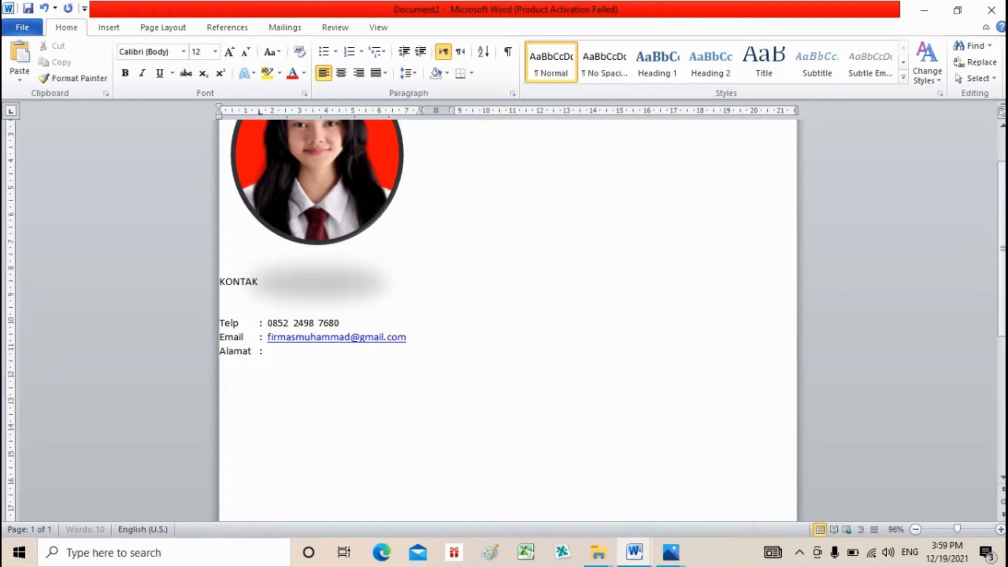
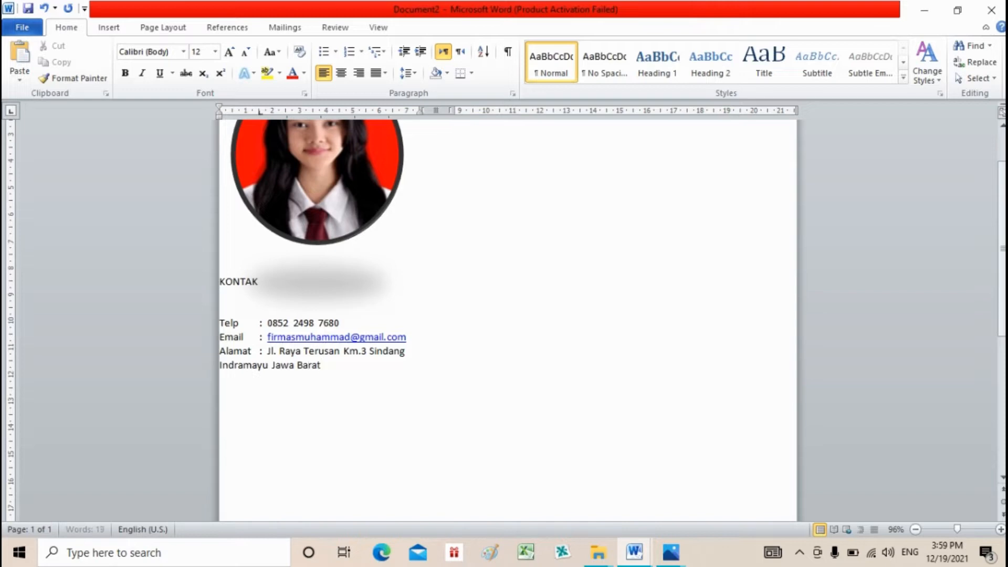
key(Return)
key(Return)
- Make the e-mail address bold, not underlined, and Automatic black to match the other contact lines
click(375, 336)
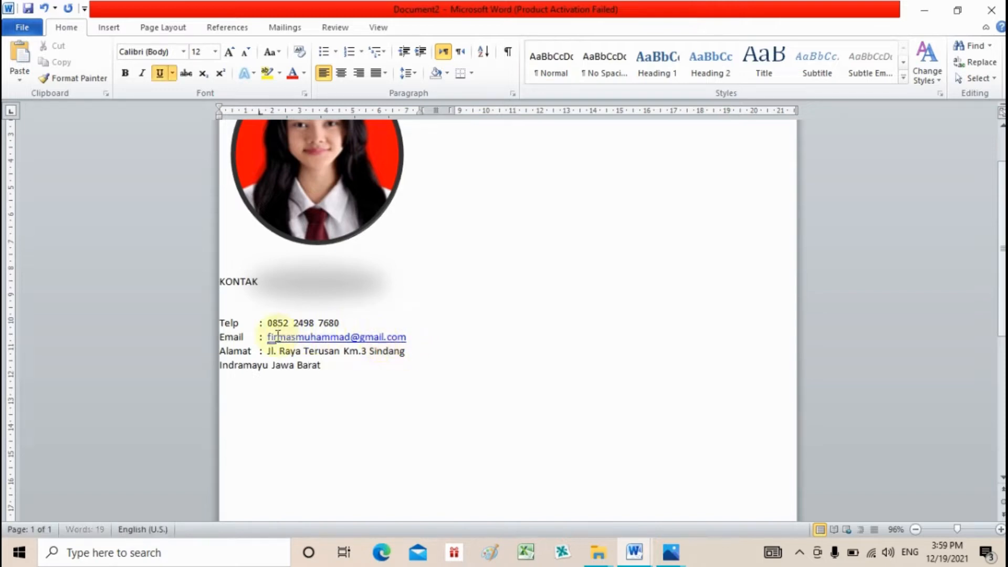
drag(269, 336, 409, 336)
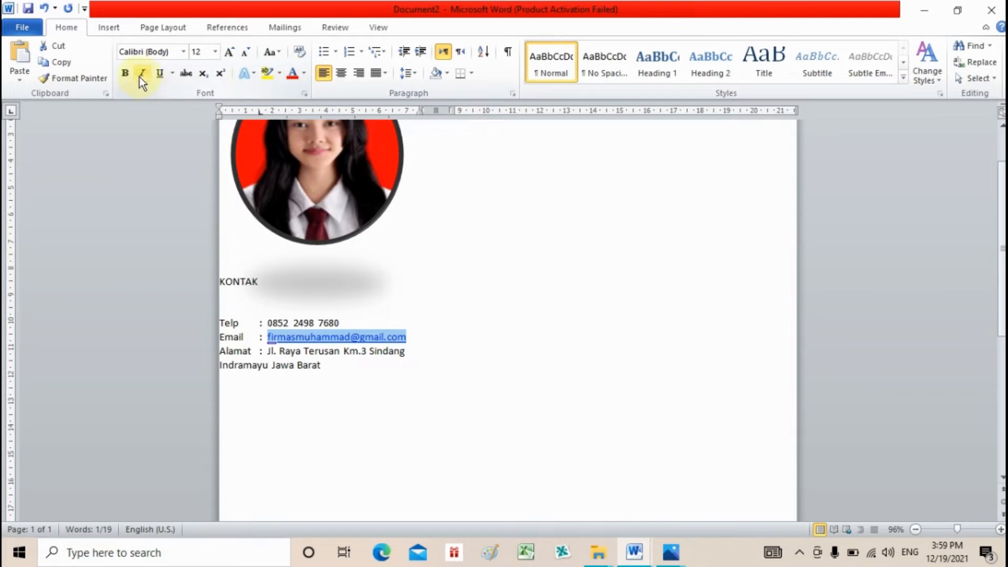
click(126, 73)
key(ctrl+u)
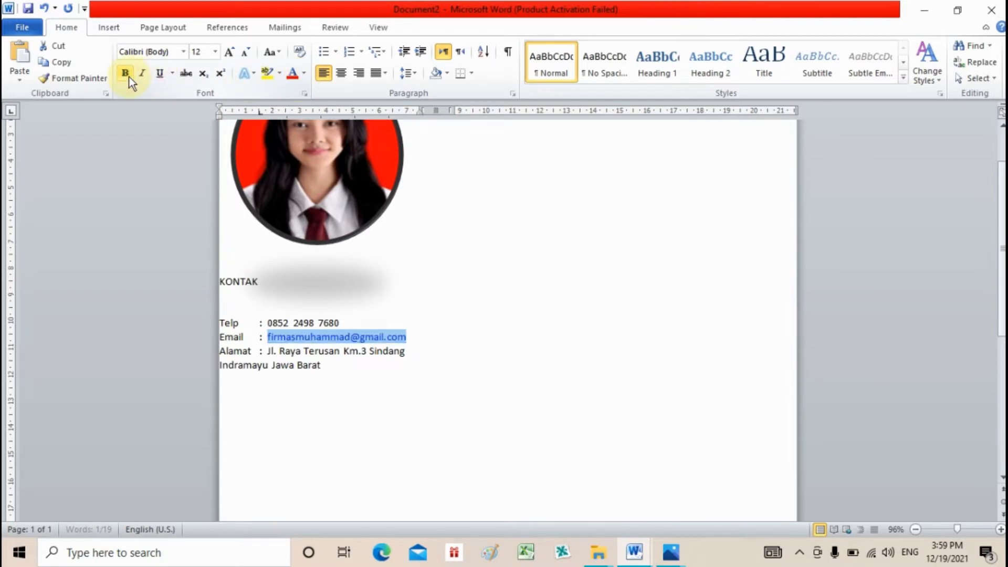
click(305, 76)
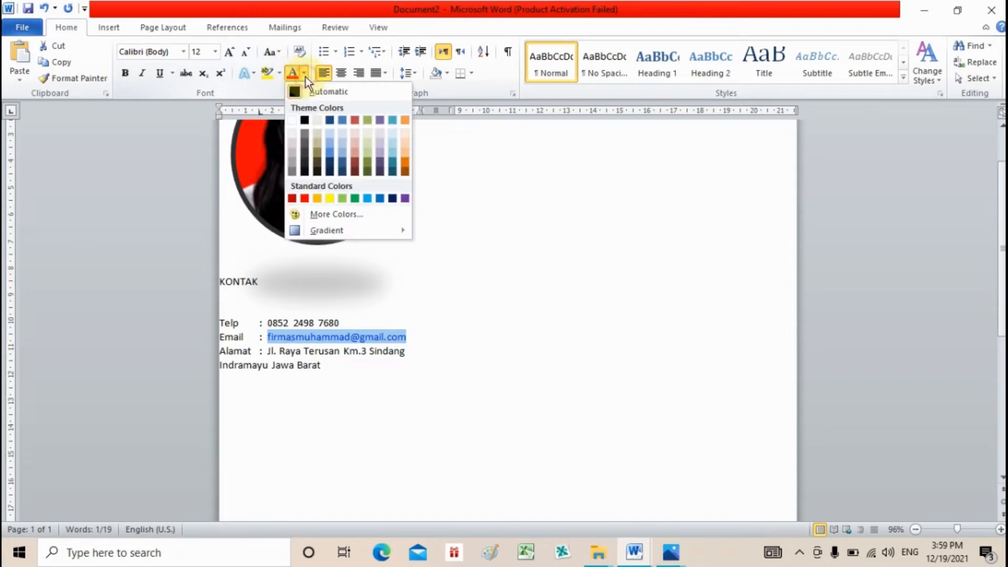
click(303, 94)
click(314, 385)
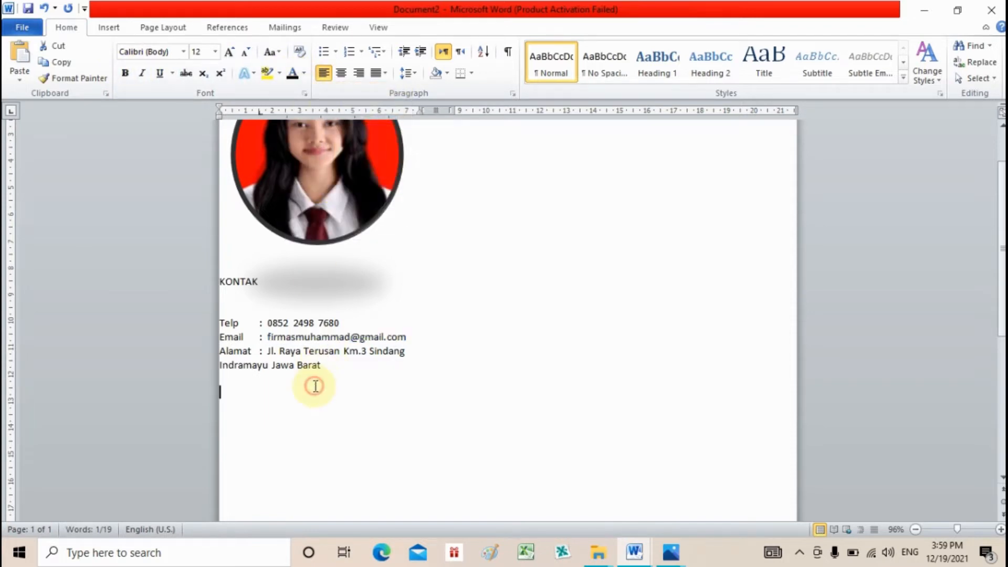
key(Return)
key(Return)
key(Return)
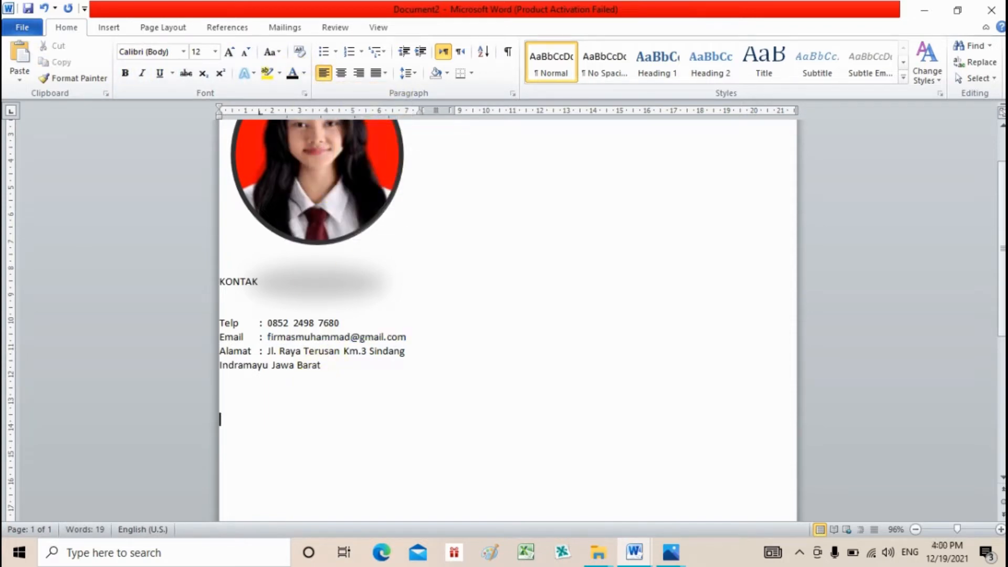
- Add a KEMAMPUAN BAHASA heading listing Bahasa Indonesia : 100 % and Bahasa Inggris : 70 %
key(BackSpace)
key(BackSpace)
key(BackSpace)
key(Return)
key(Return)
text(KEMAMPUAN BAHA)
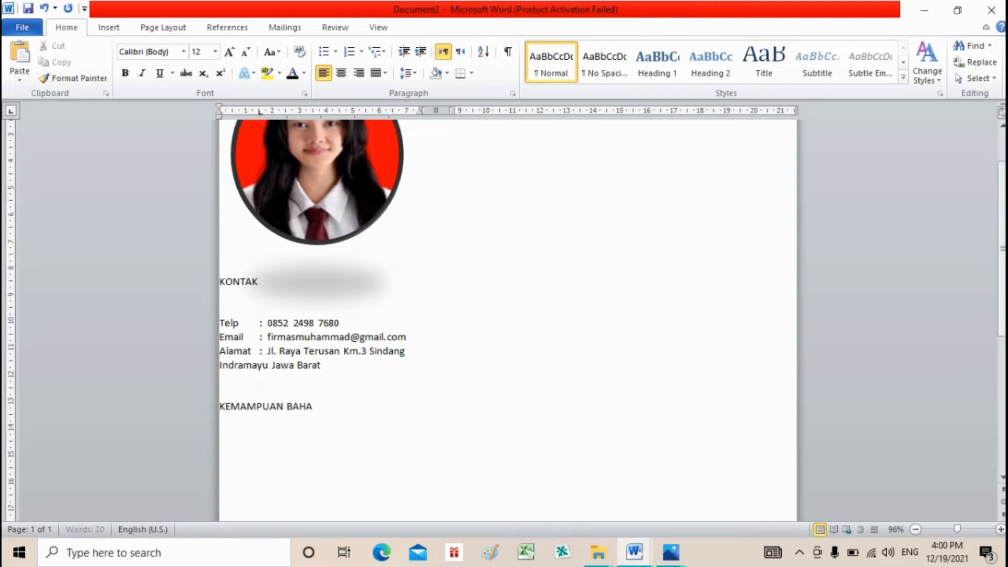
text(SA)
key(Return)
key(Return)
key(Up)
key(Up)
key(Up)
key(Up)
key(Up)
key(Up)
key(Up)
key(Up)
key(Down)
key(Down)
key(Down)
key(Down)
key(Down)
key(Down)
key(Down)
key(Down)
key(Down)
key(Down)
text(Bahasa Indo)
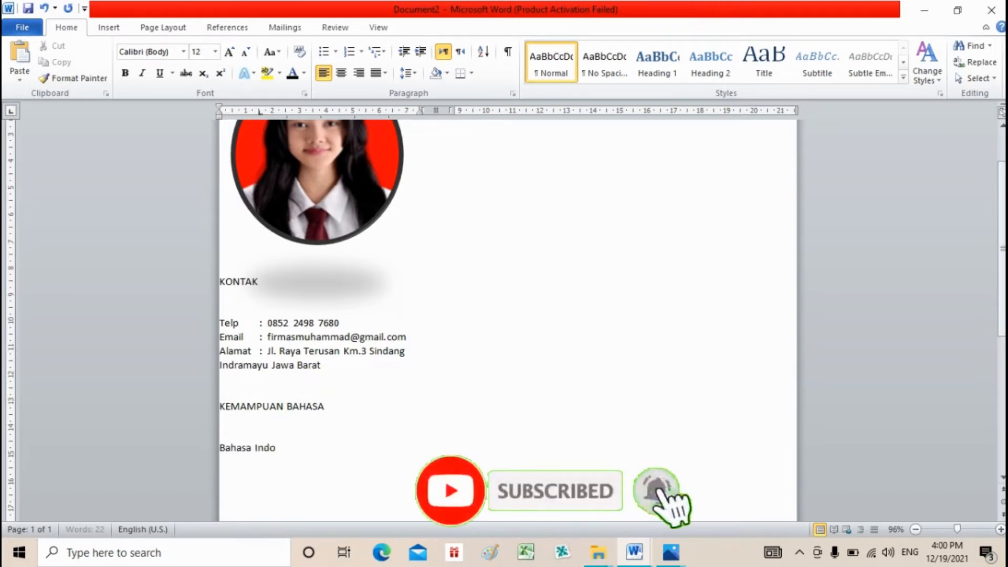
text(nesia)
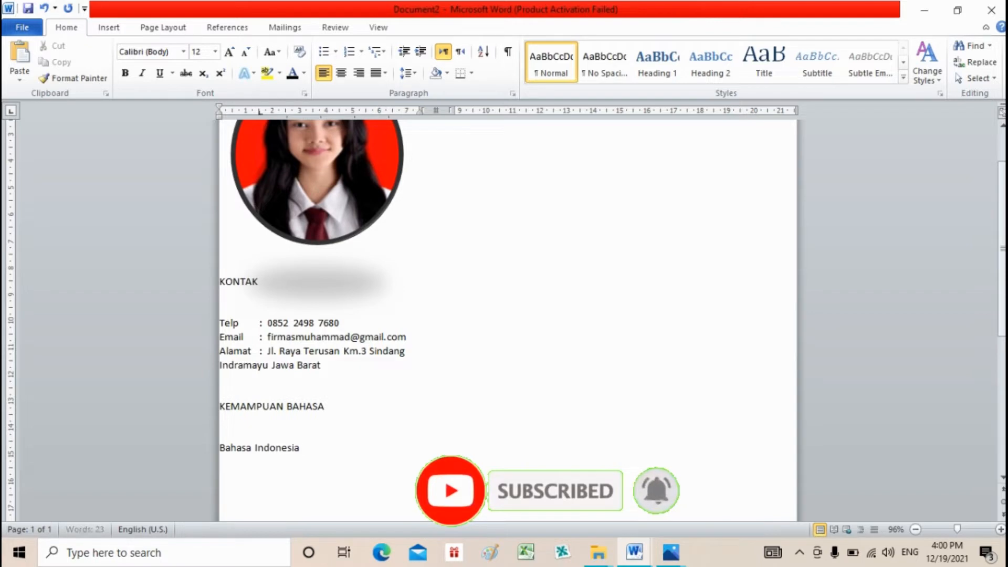
text(	: 100%)
key(Return)
text(Bahasa Inggris : 70 %)
click(345, 448)
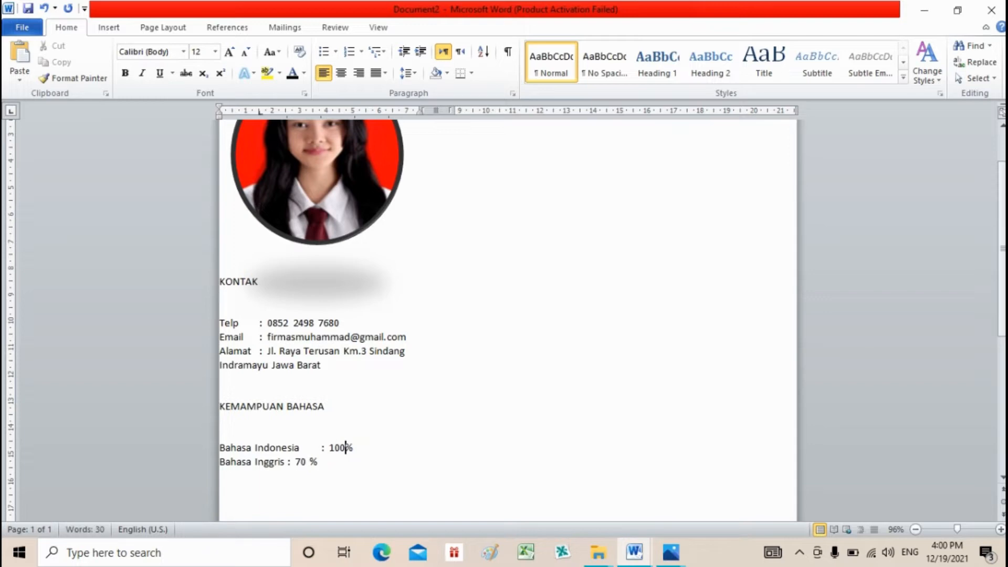
- Leave blank lines below the language list and type the KEMAMPUAN SOFTWARE heading
key(Return)
key(Return)
key(Return)
key(Return)
key(Up)
key(Up)
key(Up)
key(Up)
key(Up)
key(Up)
key(Return)
key(Down)
key(Down)
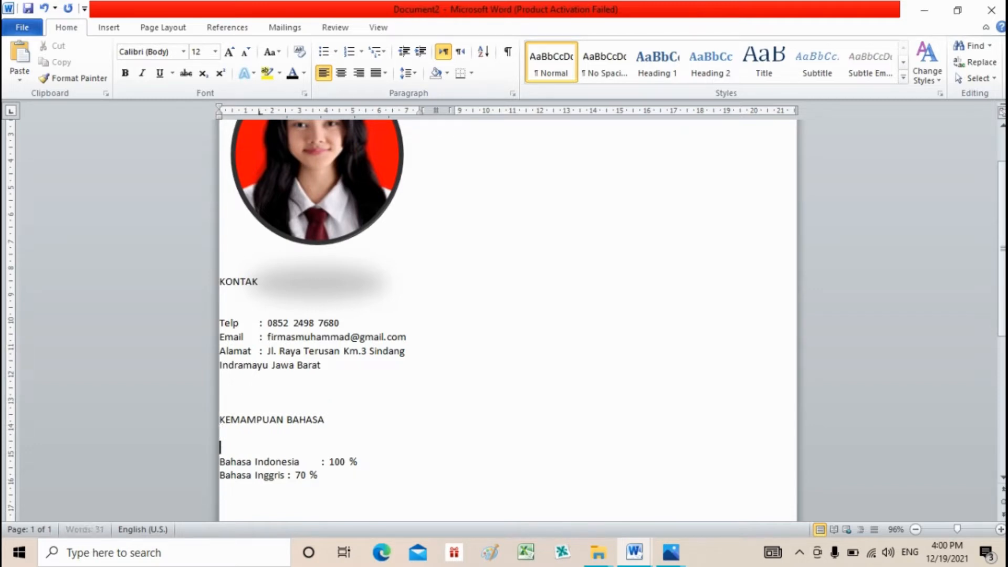
key(Down)
key(Down)
key(Down)
key(Down)
key(Down)
key(Down)
key(Down)
key(Up)
key(Up)
key(Up)
key(Down)
key(Down)
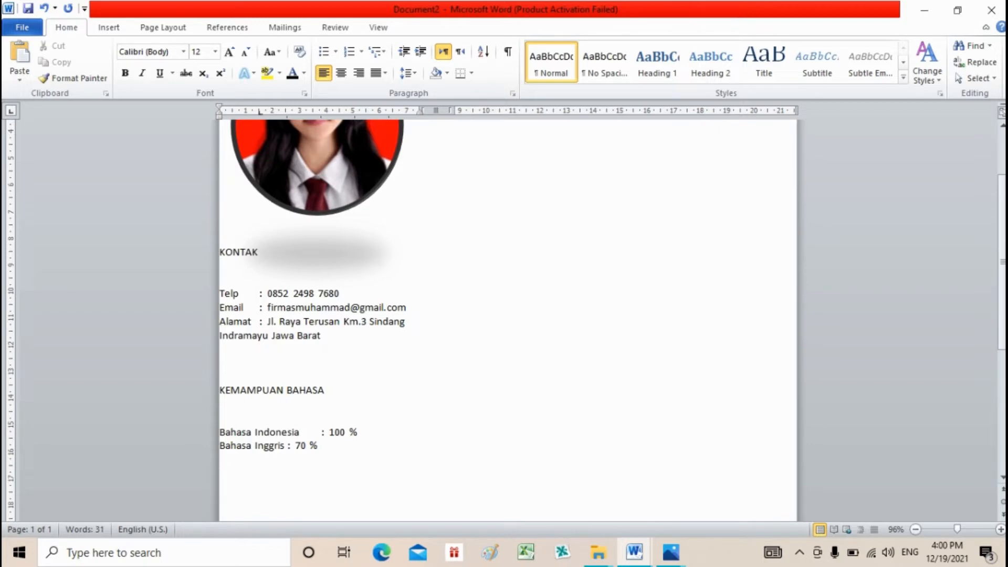
text(KEMAMPUAN SOFTWARE)
key(Return)
key(Return)
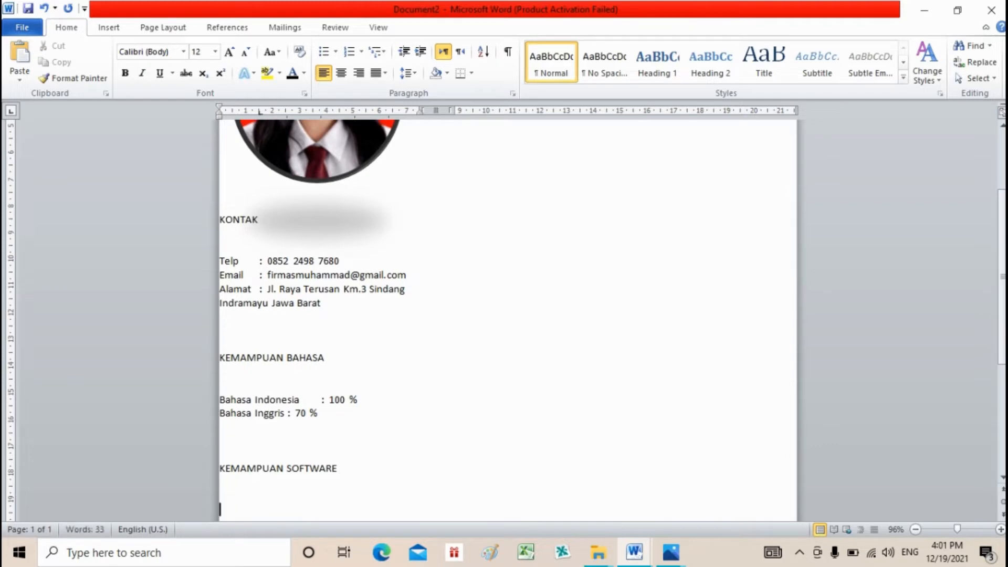
- List Microsoft Word : 80 % and Microsoft Excell : 70 % under the software heading
text(Microsoft Word)
key(Tab)
text(: 80%)
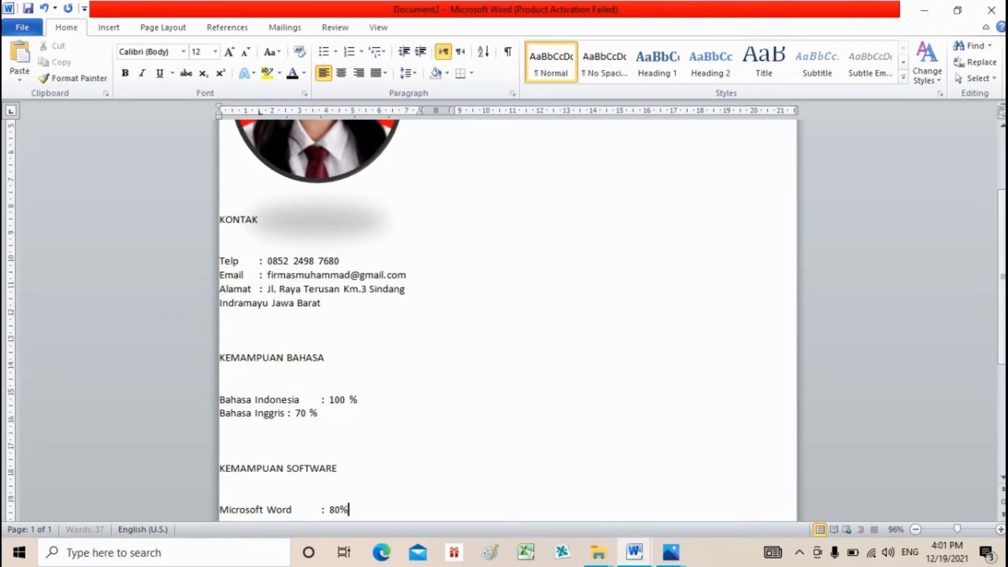
key(Return)
text(M)
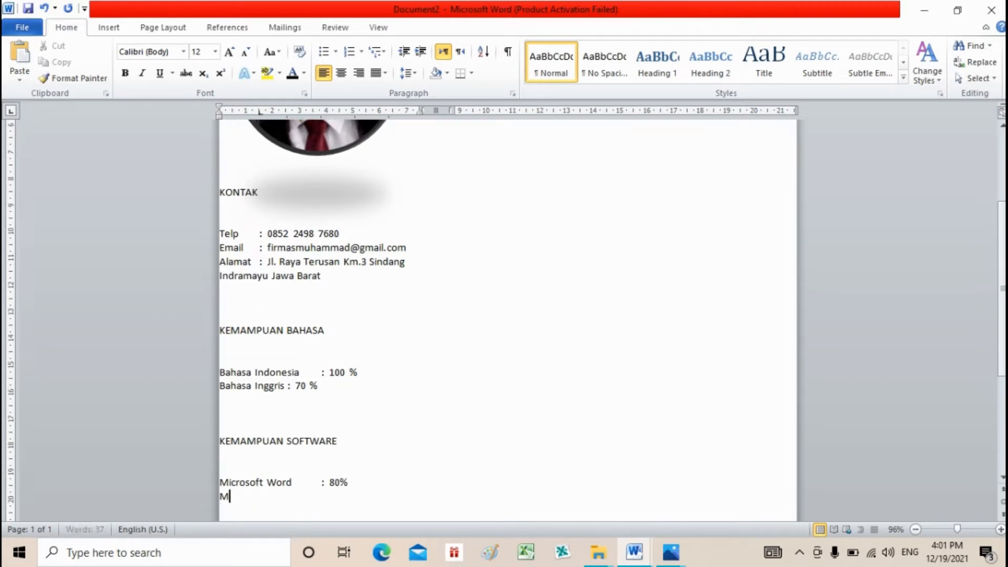
text(icrosoft Excell)
key(Tab)
text(:)
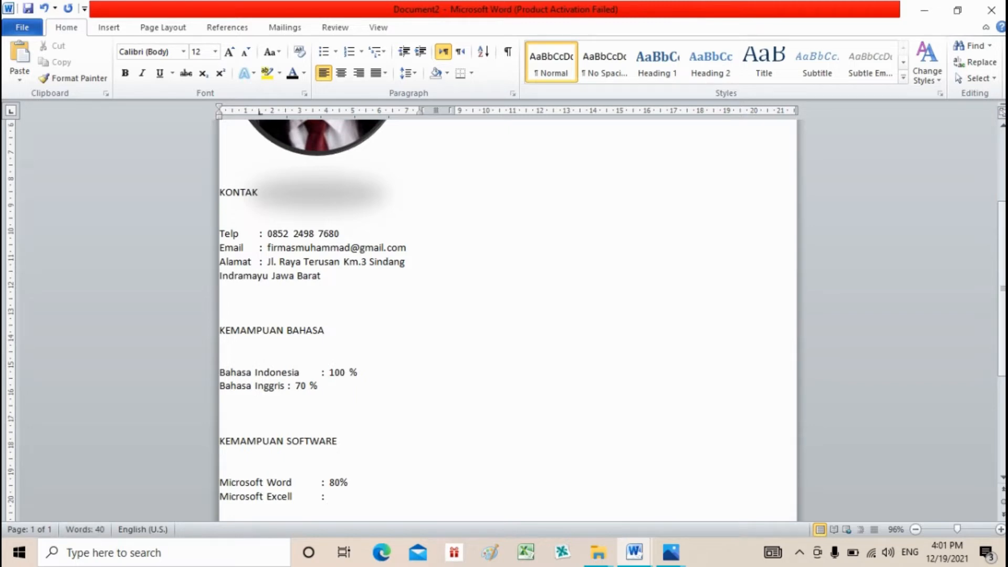
text( 70 %)
click(340, 483)
click(219, 496)
- Add Adobe PhotoShop : 75 % and Penggunaan Internet : 95 % to the software list
text(Adobe )
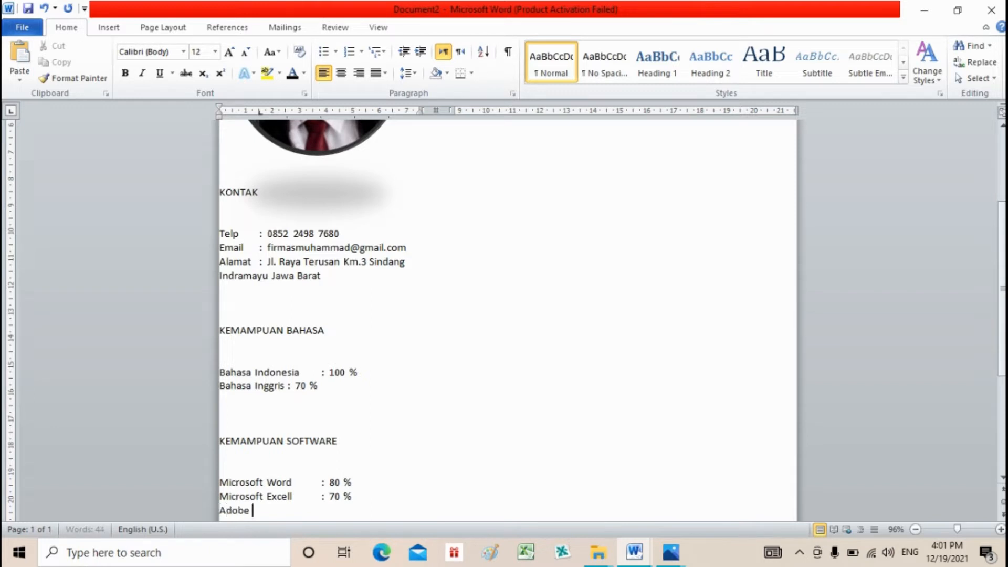
text(Photo)
key(BackSpace)
text(Shop)
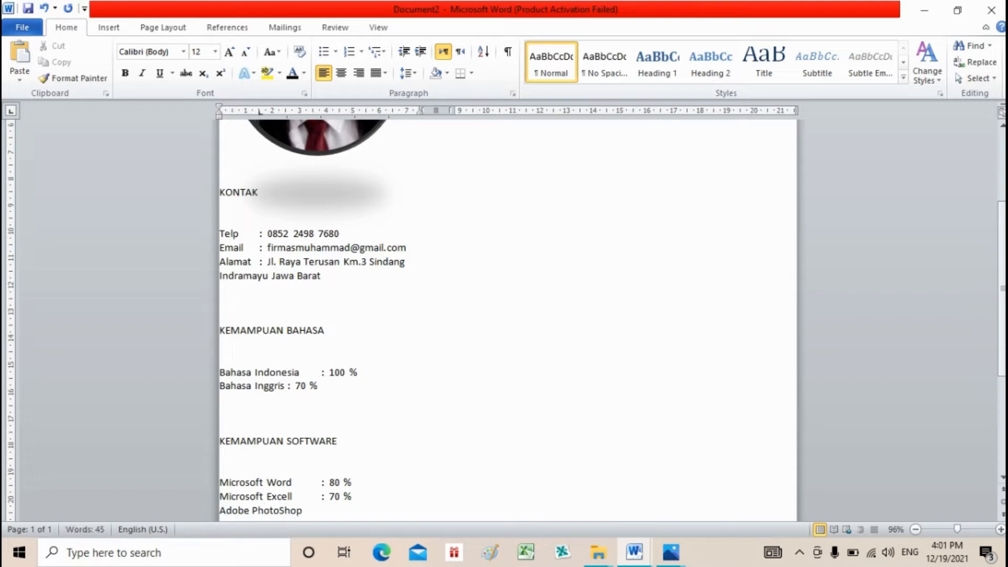
key(Tab)
text(: 75 %)
key(Return)
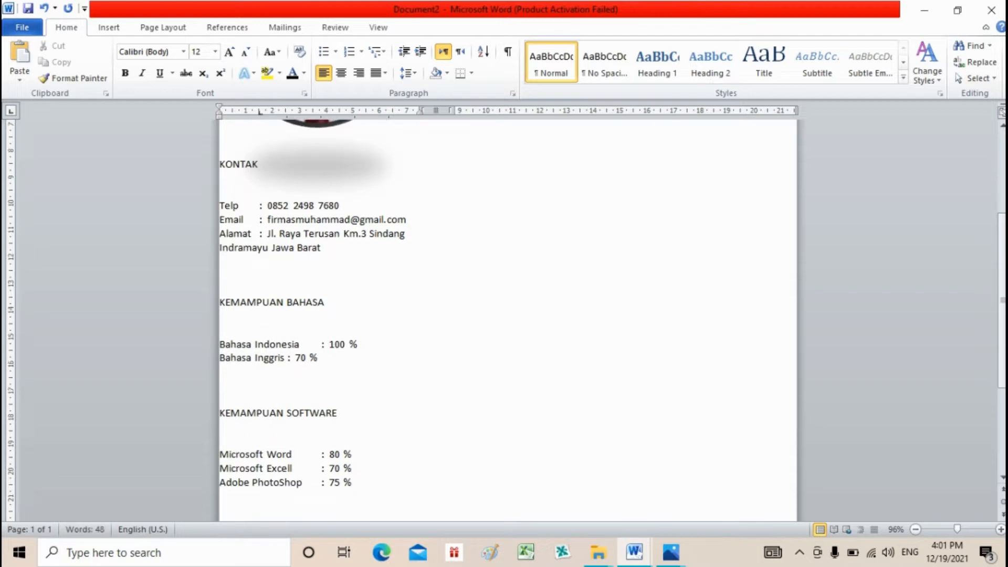
text(Penggunaan)
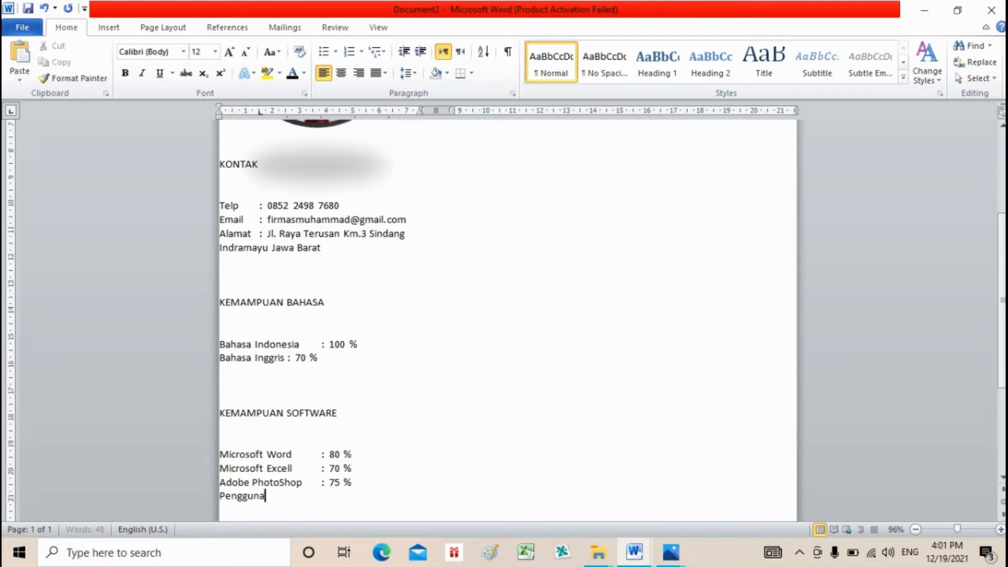
text( Internet)
key(Tab)
text(: 95 %)
- Start a HOBI heading below the software list
key(Return)
key(Return)
key(Return)
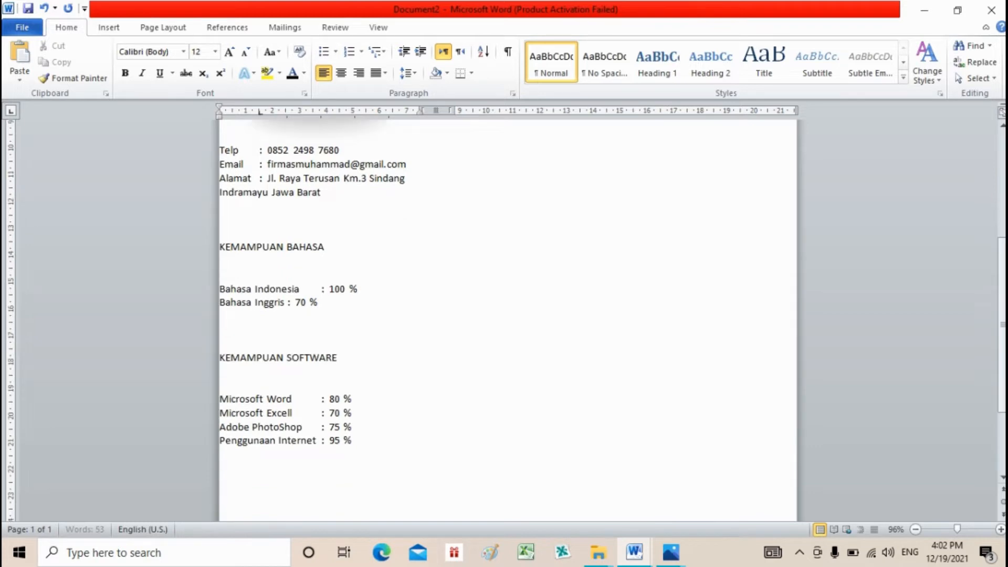
text(HOBI)
key(Return)
- List Mendengarkan Musik, Traveling and Olahraga under HOBI, with blank lines after
text(Mendengarkan Musik)
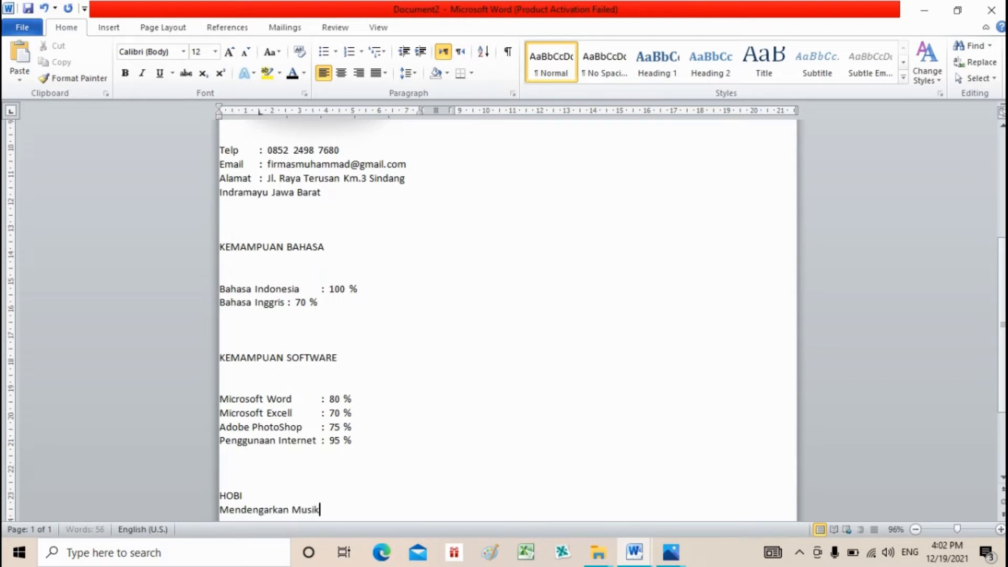
key(Return)
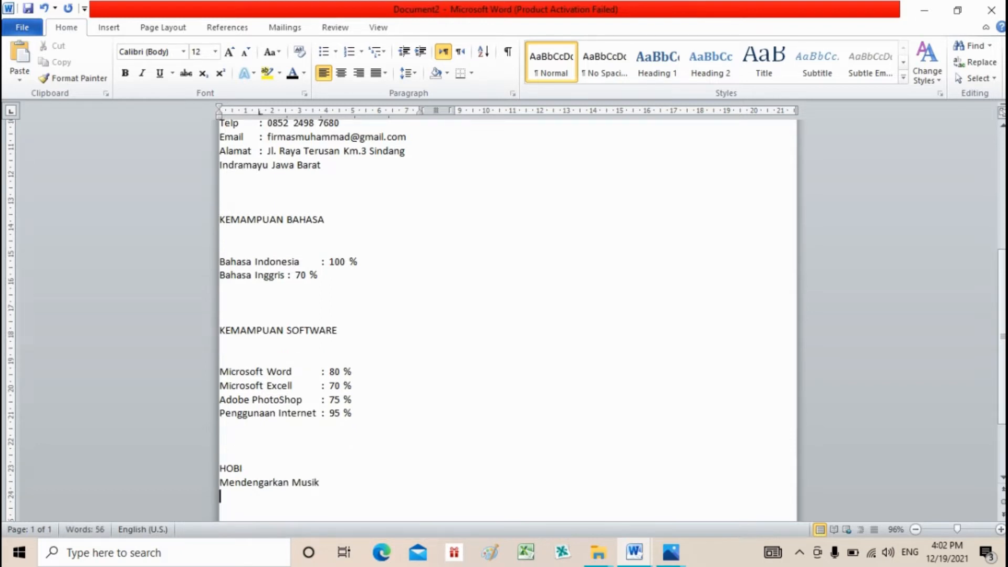
text(trave)
text(ing)
key(Return)
text(olahraga)
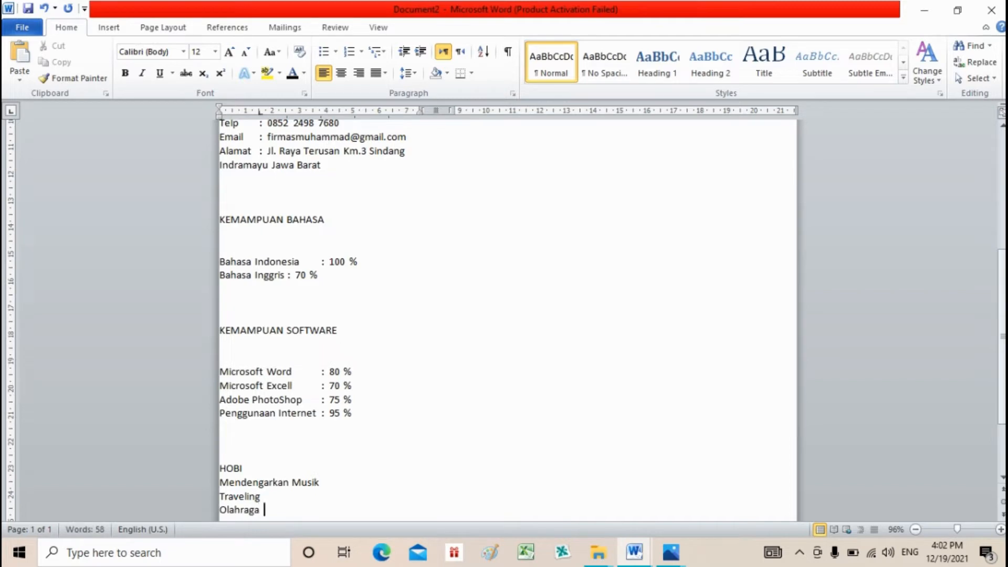
scroll(1003, 309, down, 3)
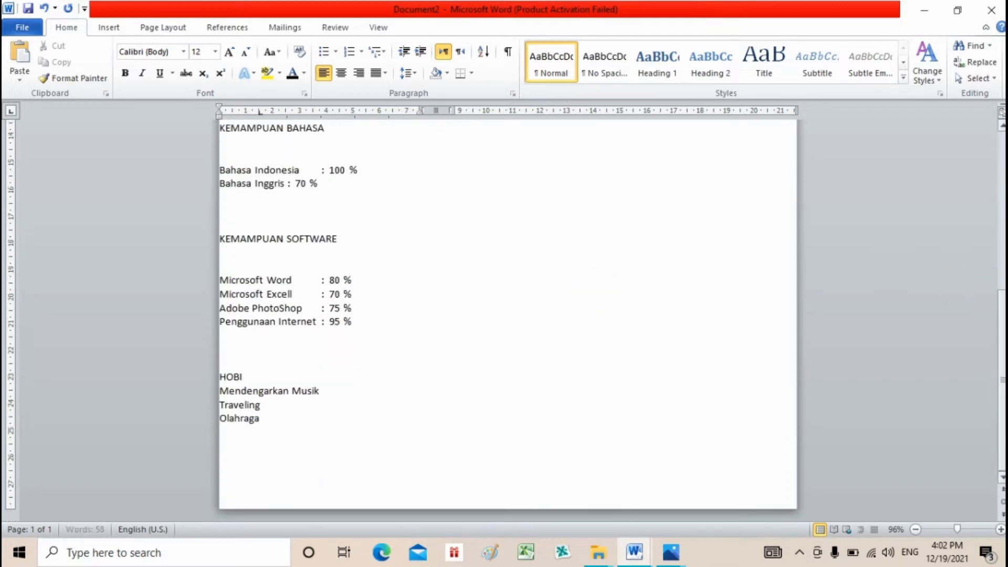
key(Return)
key(Return)
key(Return)
key(Return)
key(Return)
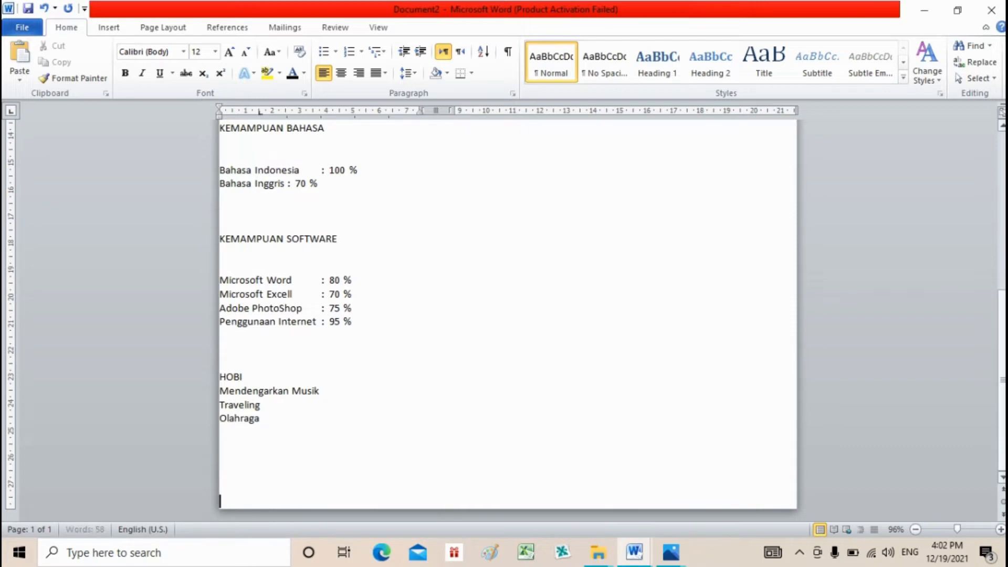
- Type the owner's name in capitals beside the photo, then a PROFIL heading and the first label
key(ctrl+Home)
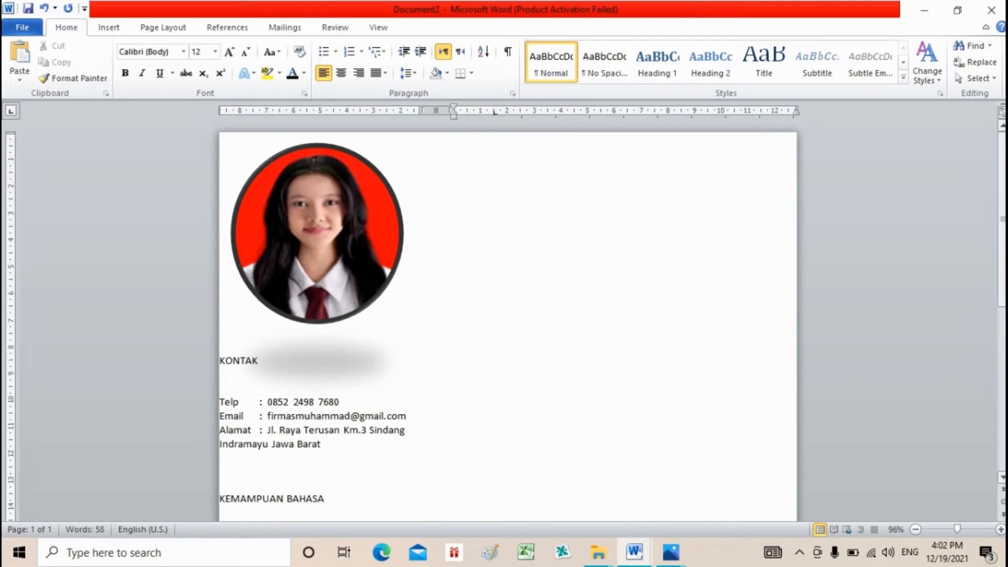
text(AASIKARANI)
key(Return)
key(Return)
key(Return)
text(PROFIL)
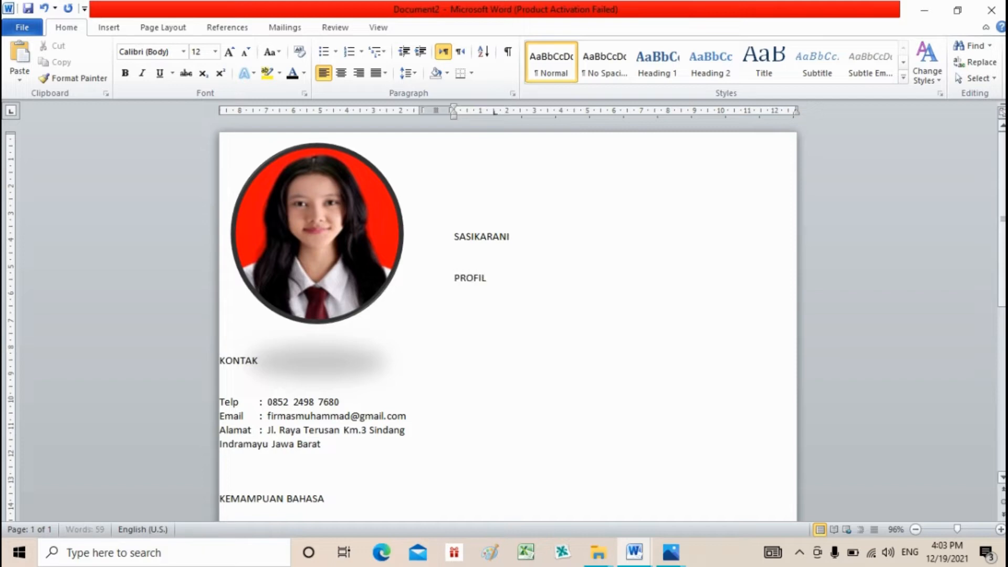
key(Return)
key(Return)
key(Return)
text(Temap)
- Fill in the Tempat Tanggal Lahir line with birth place and date, and Jenis Kelamin : Perempuan
key(BackSpace)
key(BackSpace)
text(pat Tanggal Lahir)
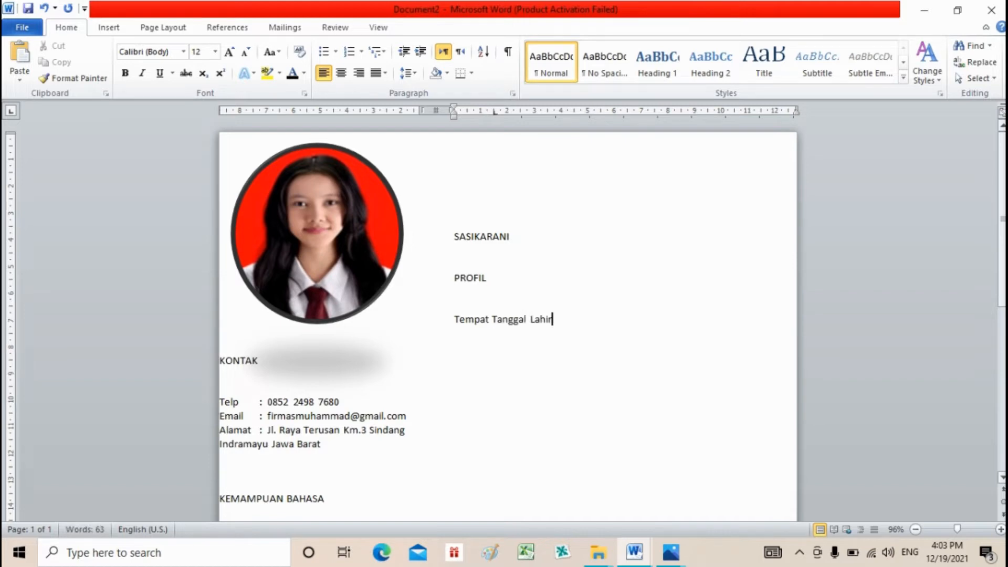
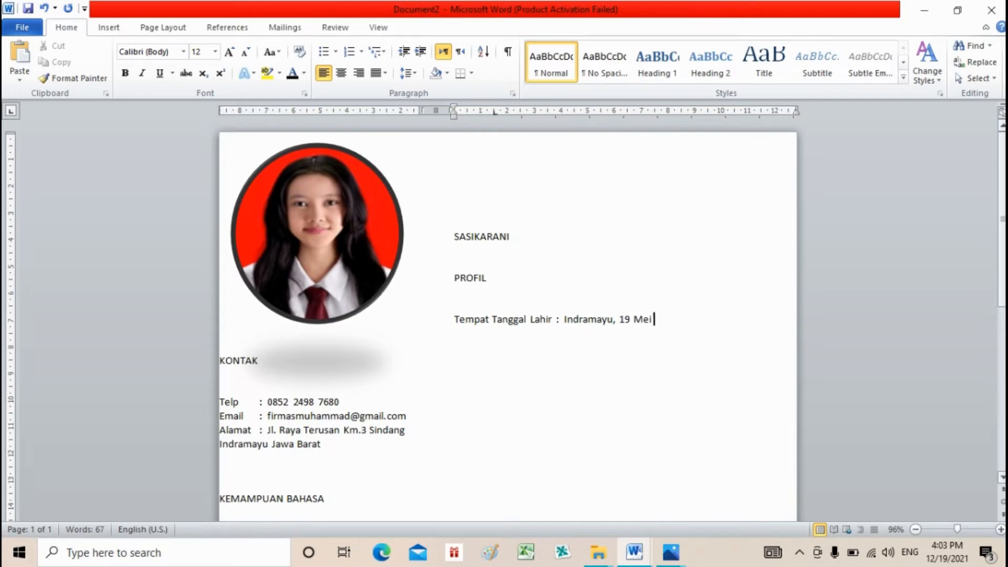
key(Return)
text(Jenis KE)
key(BackSpace)
text(elamin )
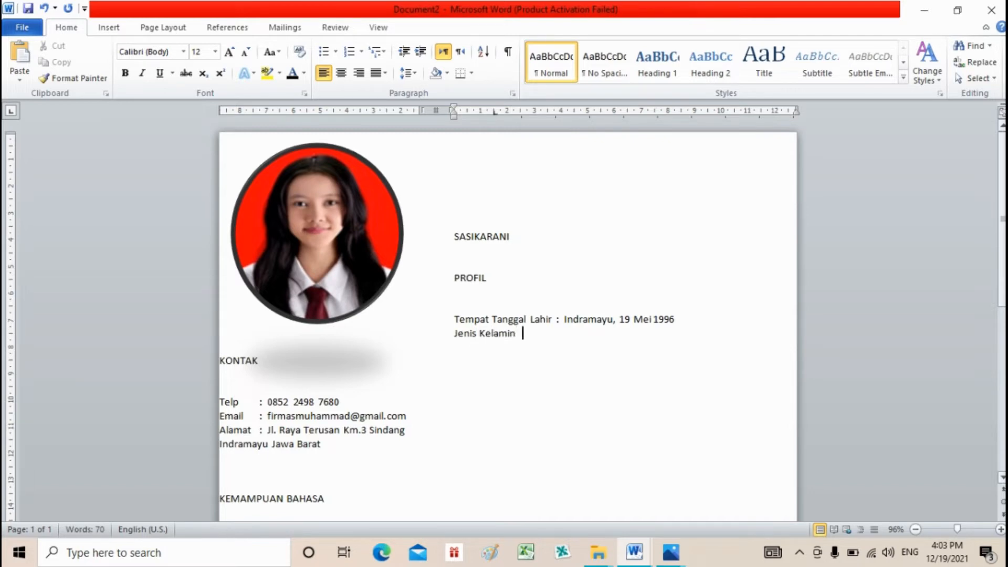
text(: Perempuan)
key(Return)
- Add Agama : Islam, Status : Belum Menikah and Kewarganegaraan : Indonesia profile lines
text(a)
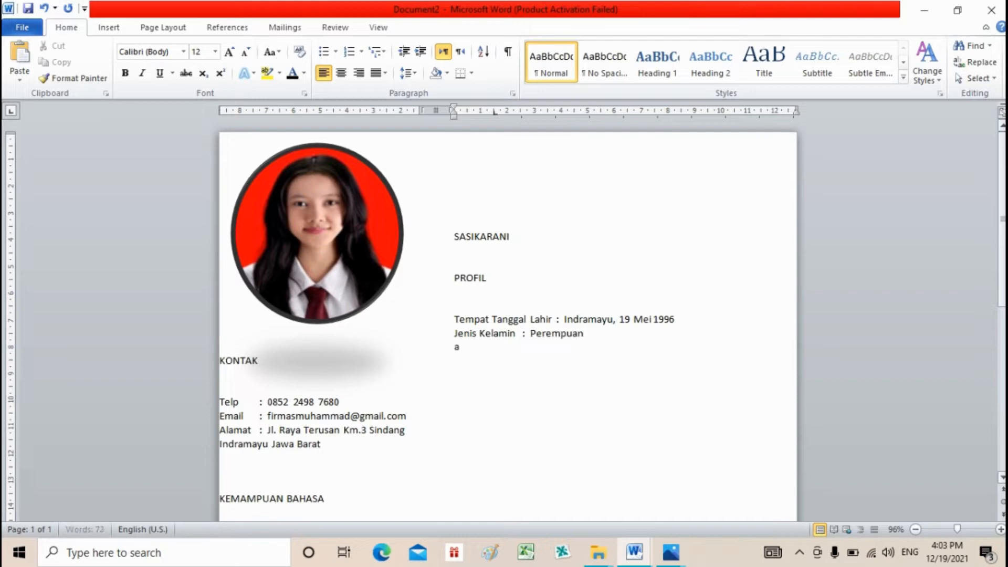
text(gama   : Islam)
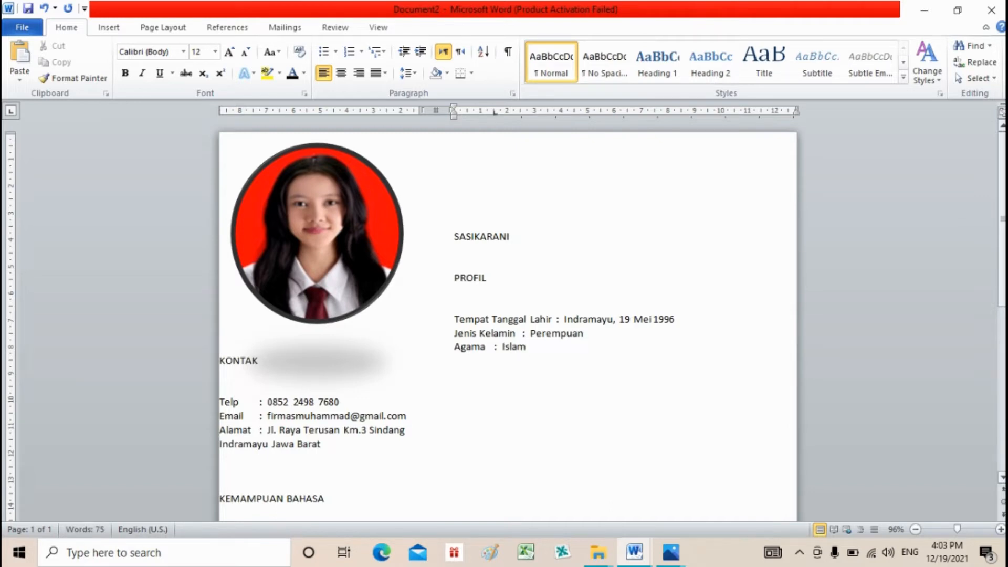
text(status   : Belum)
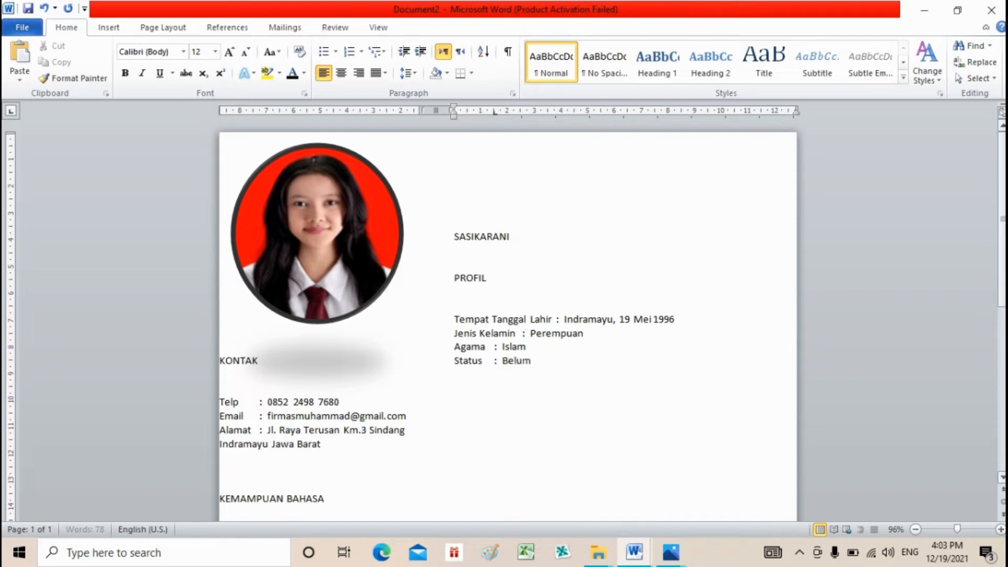
text( Menikah)
key(Return)
text(kw)
key(BackSpace)
text(ewarg)
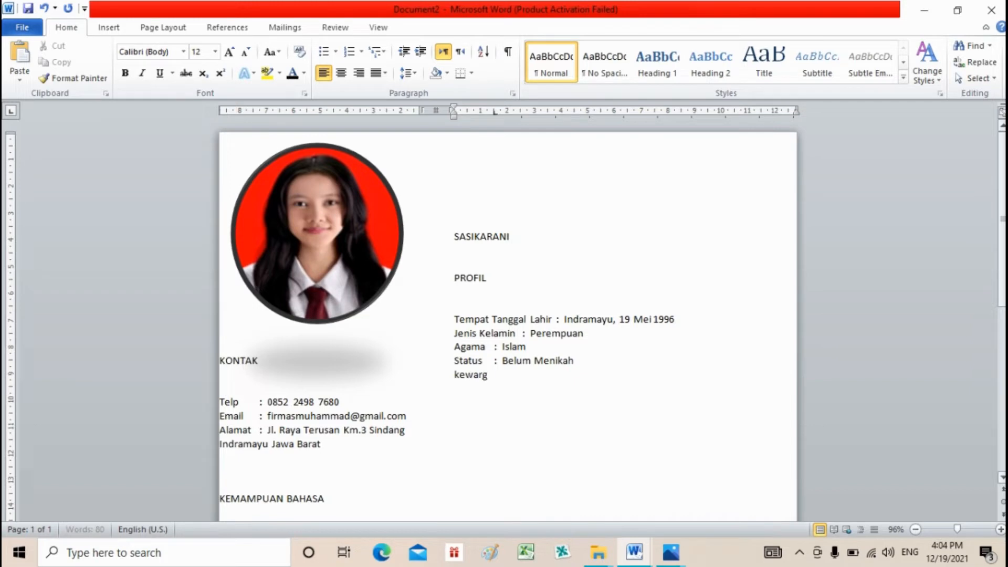
text(anegaraa)
text(n)
key(Tab)
text(: Indonesia)
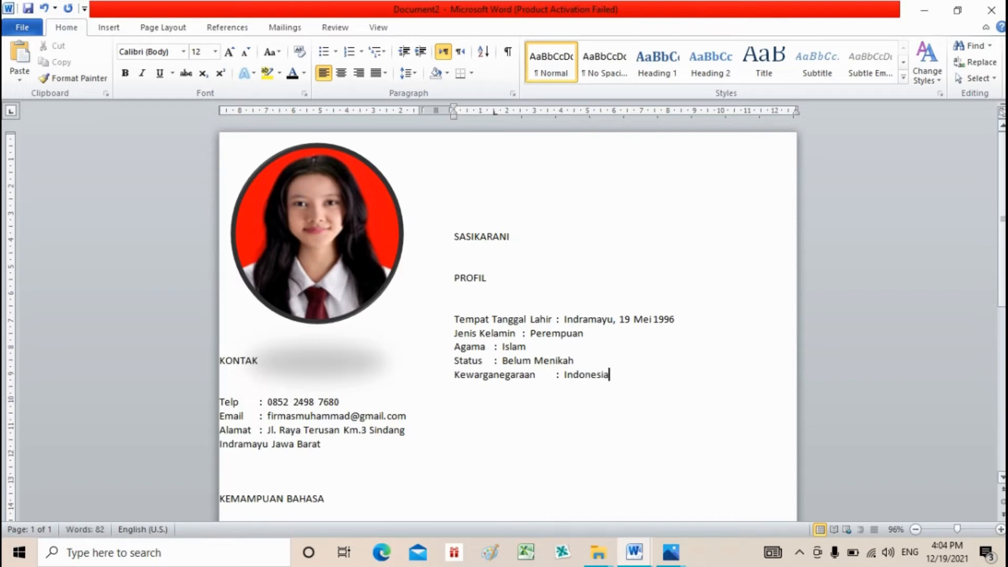
key(Return)
key(Return)
key(Return)
key(Return)
- Type the RIWAYAT PENDIDIKAN heading and begin the first education entry with its year
text(RIWAYAT PENDIDIKAN)
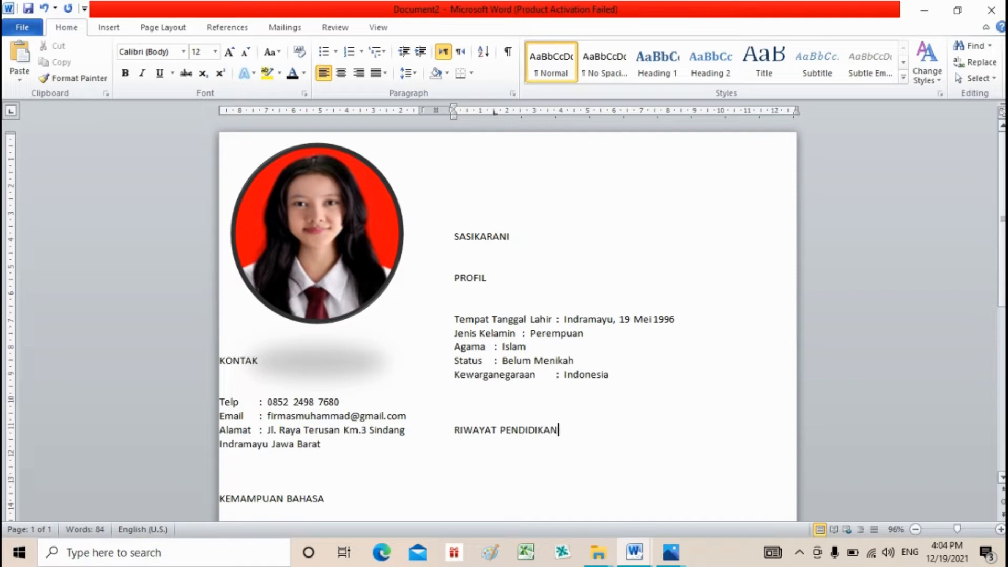
key(Return)
key(Return)
text(20)
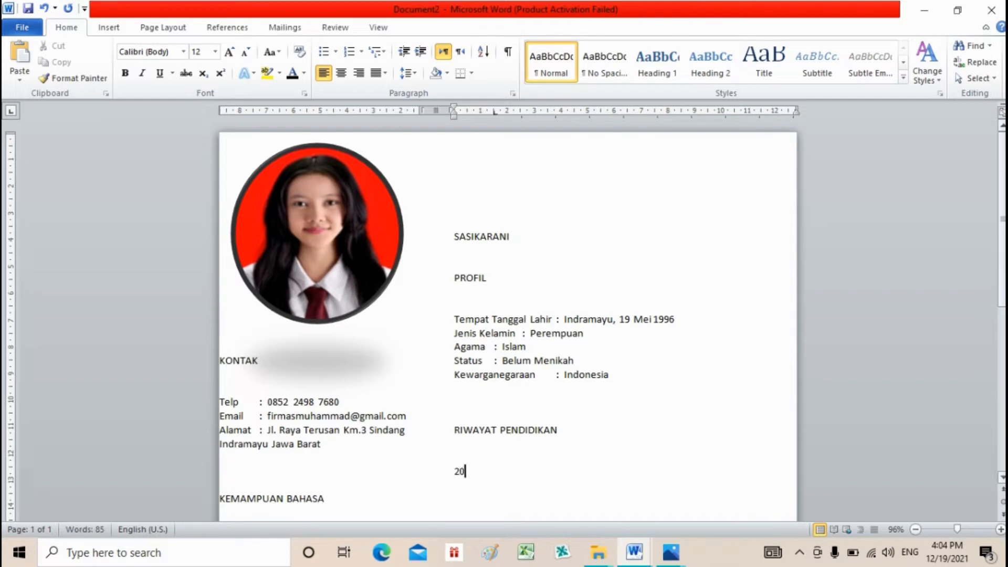
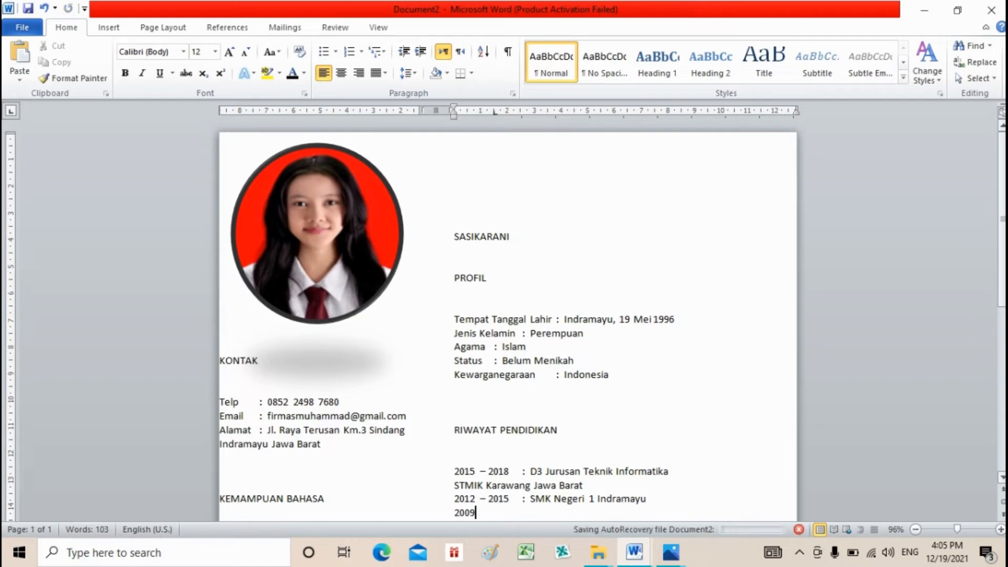
- Complete the 2009 – 2012 education line with SMP Negeri 1 Bongas
text(-)
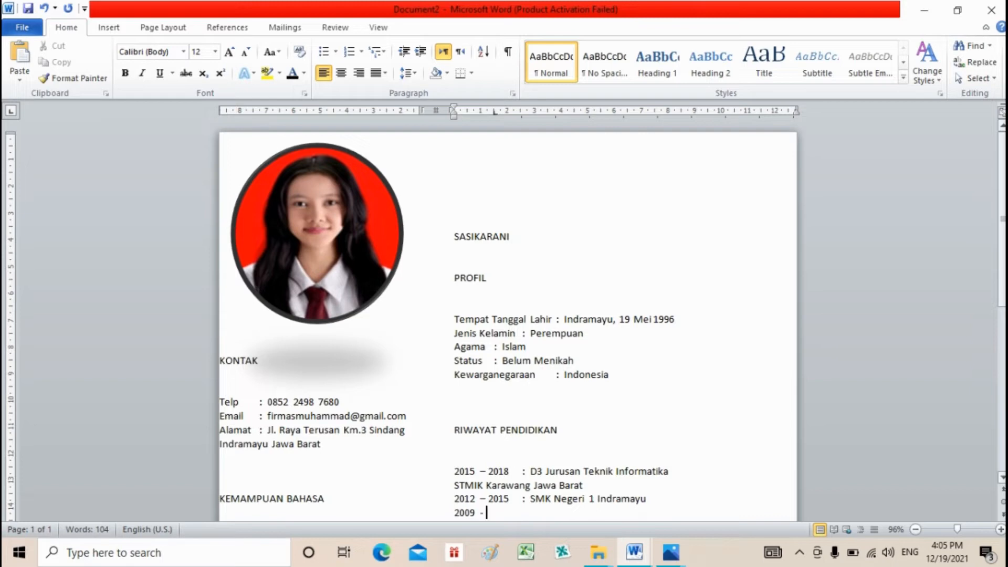
text( 2012)
key(Tab)
text(: sm)
key(BackSpace)
key(BackSpace)
text(SMP Negeri )
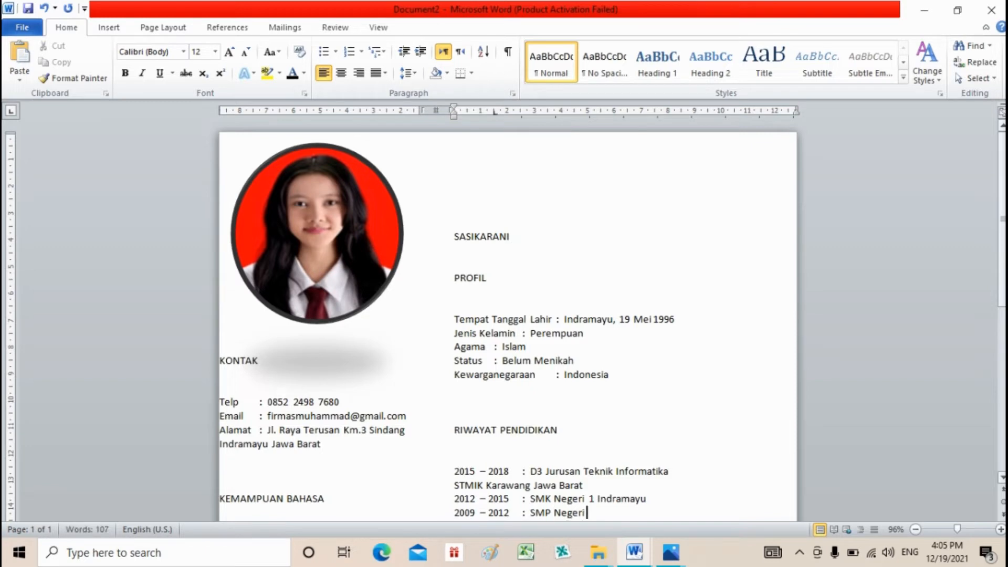
text(1 Bongas)
scroll(507, 315, down, 1)
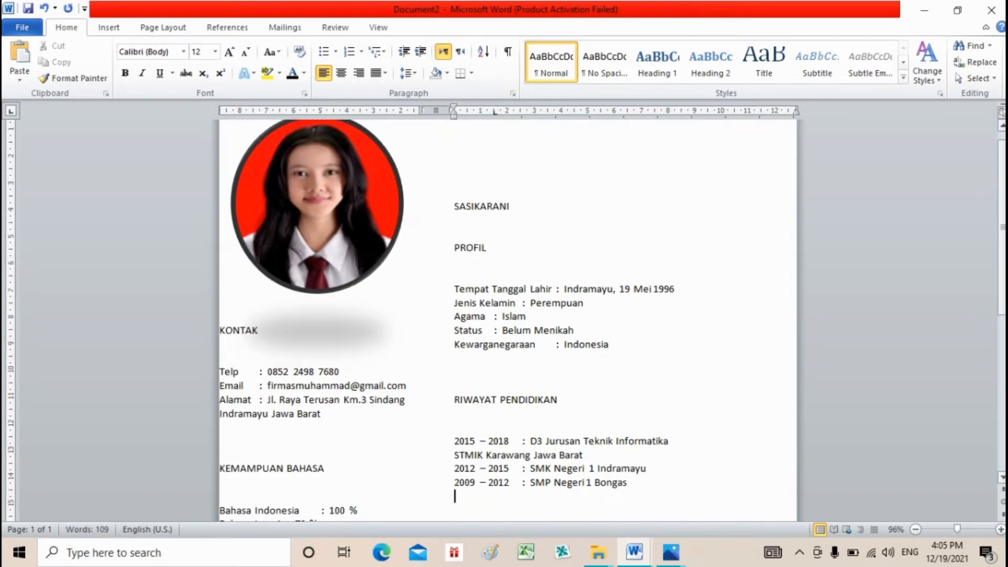
- Add the 2003 – 2009 education entry for SD Negeri 1 Arjasari
key(Return)
text(2003 - 2009)
key(Tab)
text(: s)
key(BackSpace)
text(S)
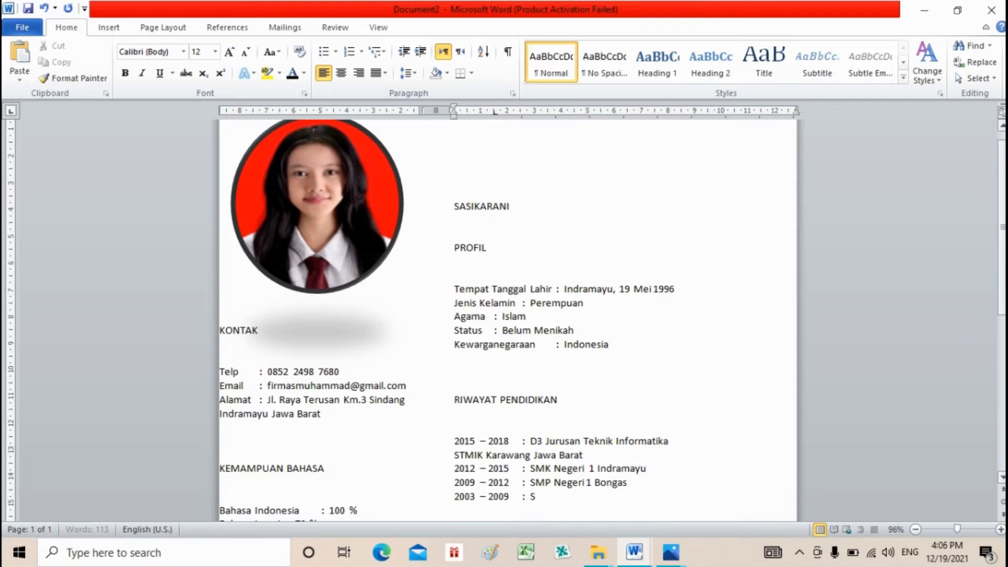
text(D Negeri A)
key(BackSpace)
key(BackSpace)
text(1 Arjasari)
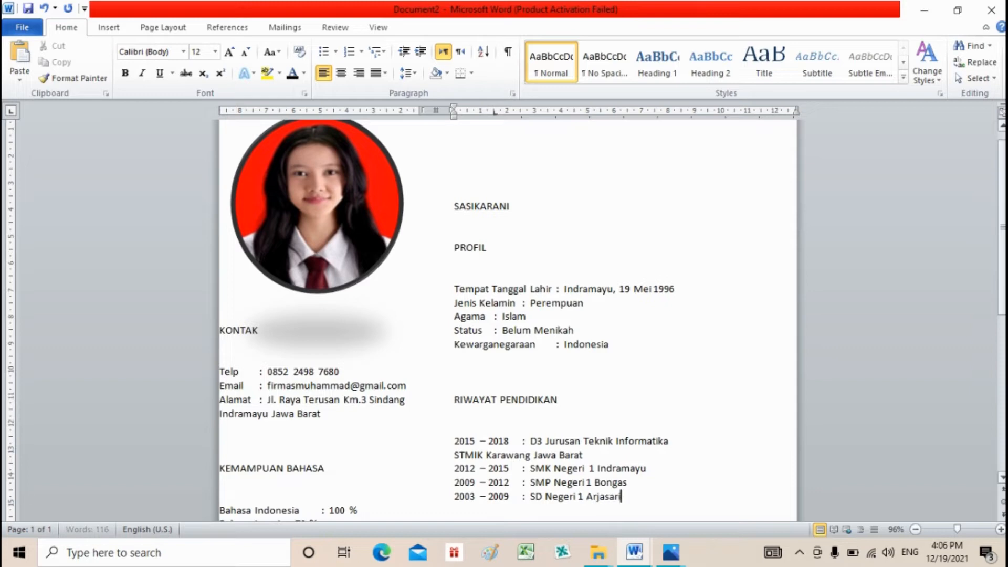
- Leave blank lines below the education list and type the ORGANISASI heading
key(Return)
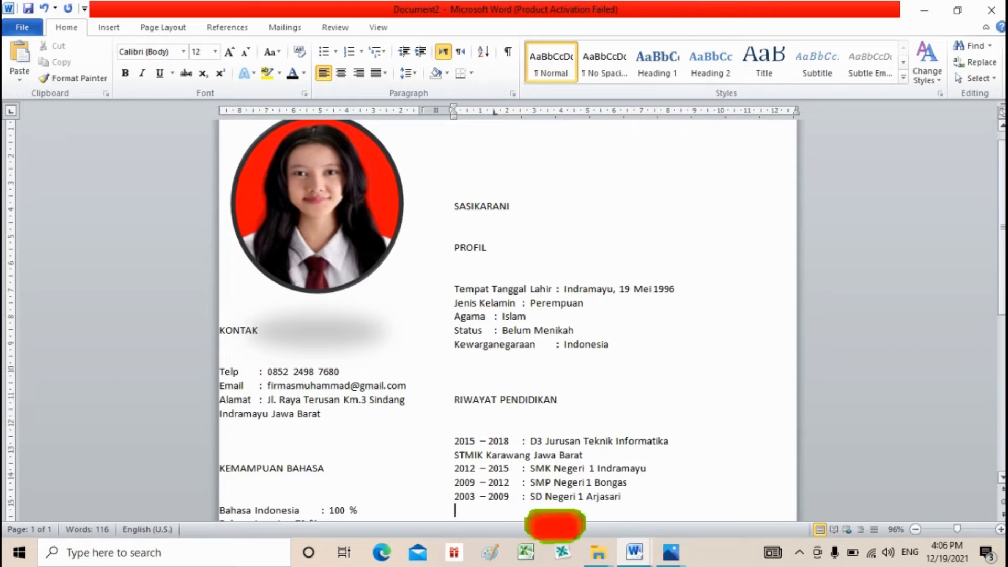
key(Return)
key(Return)
key(Return)
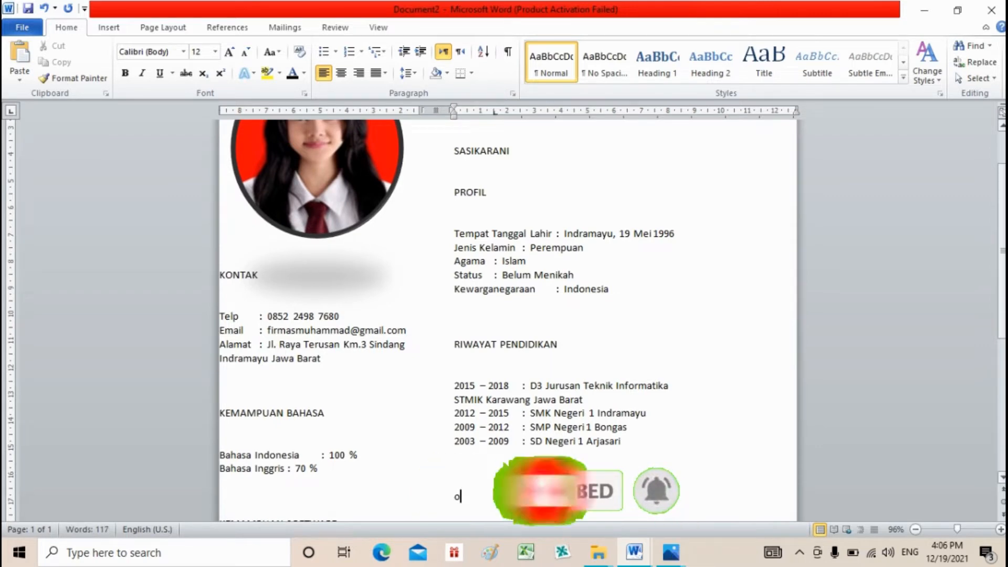
text(OG)
key(BackSpace)
text(RGANISASI)
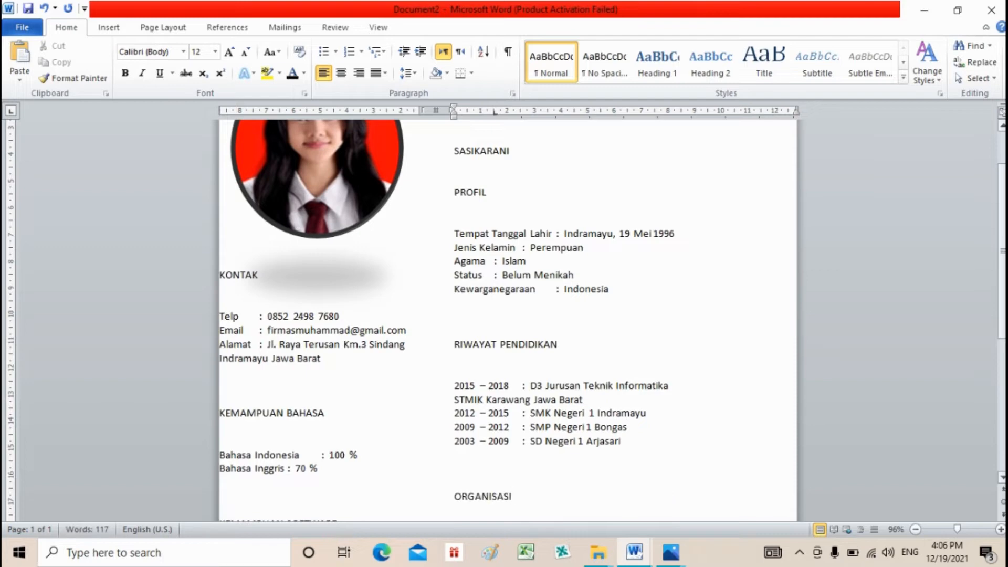
- Add the 2017 – 2018 entry as Bendahara Umum HMPS STMIK Karawang Jawa Barat
scroll(507, 315, down, 1)
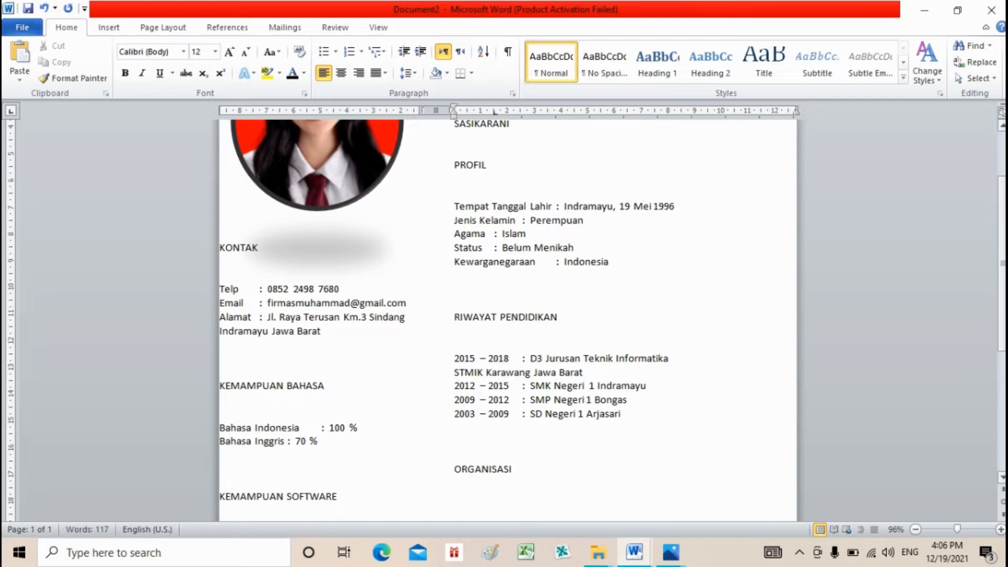
key(Return)
key(Return)
key(Up)
key(Up)
key(Up)
key(Down)
key(Down)
key(Down)
text(2017 - 2018)
key(Return)
text(bEM)
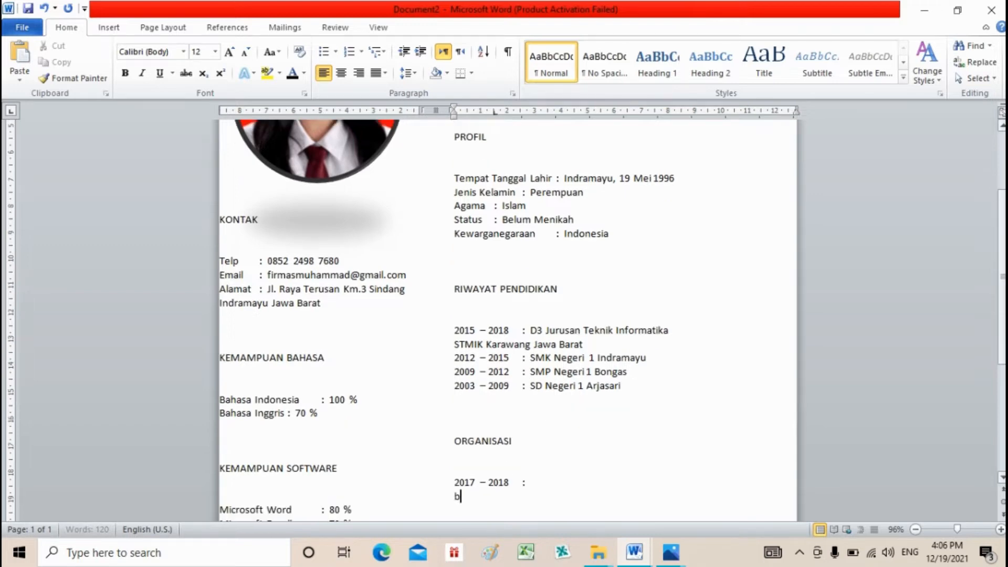
key(BackSpace)
key(BackSpace)
text(ENDAHARA )
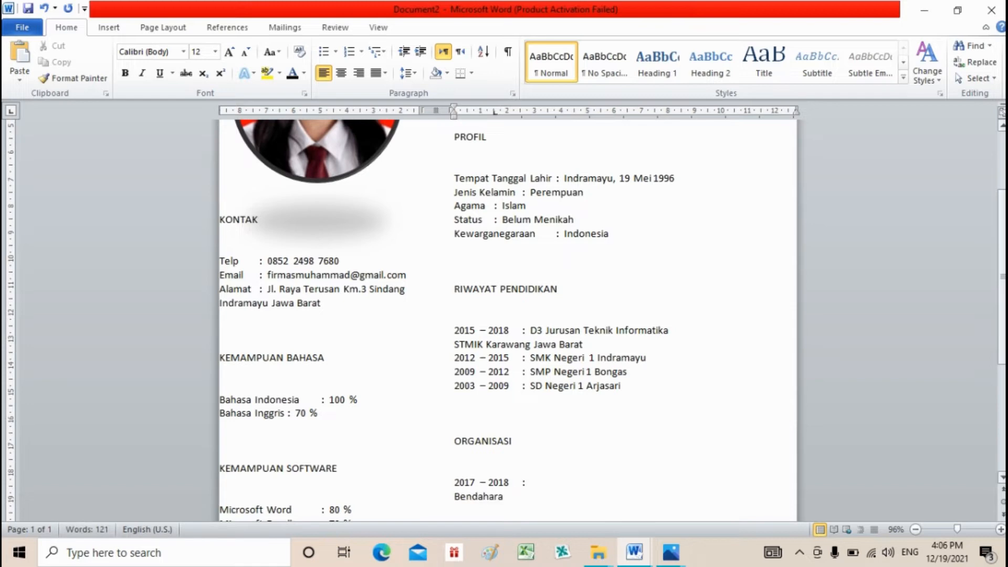
text(Umum HMPS STMI)
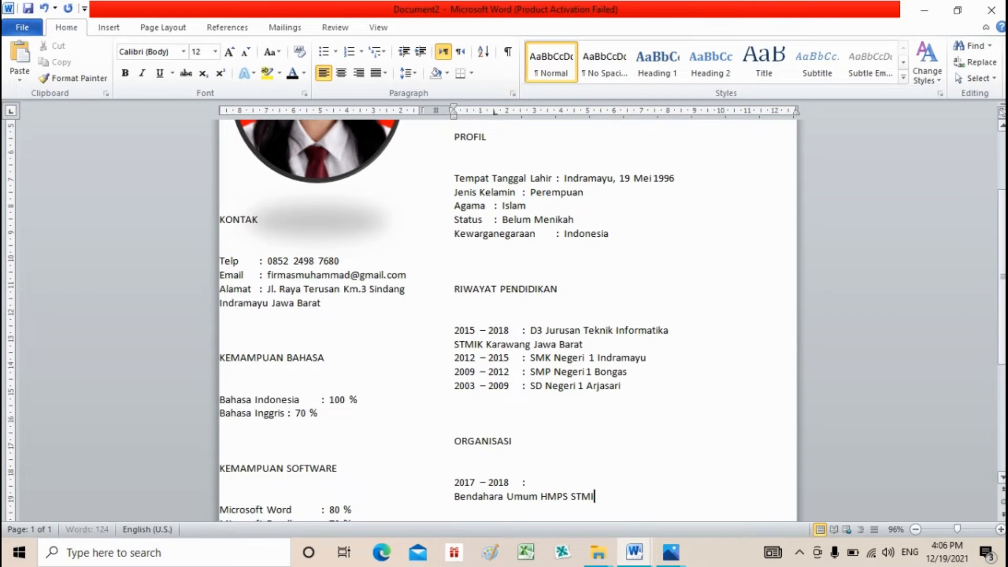
text(K Karawang Jawa Barat)
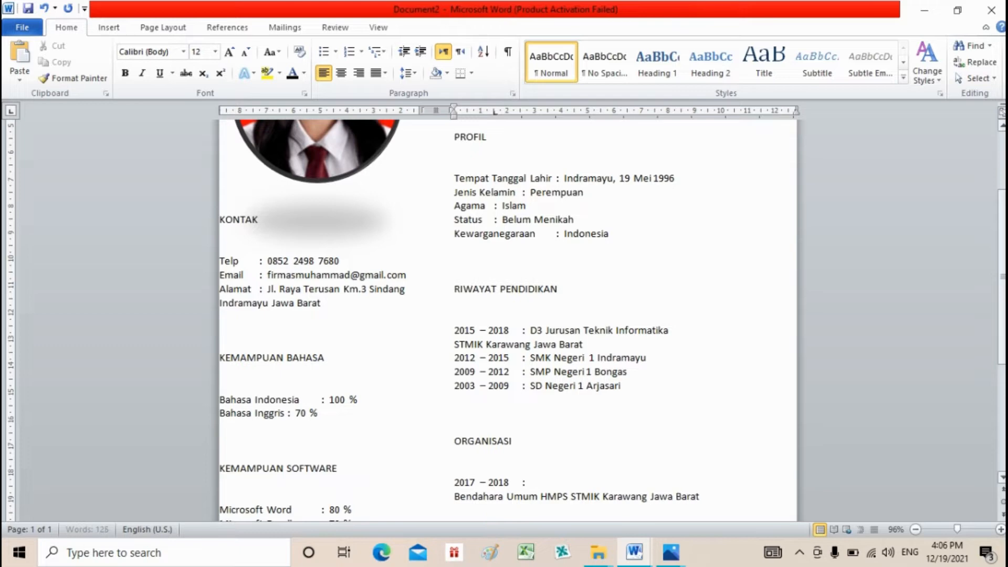
- Start the next organisation entry with the period 2016 – 2017
key(Return)
text(2016  - 2017)
key(Return)
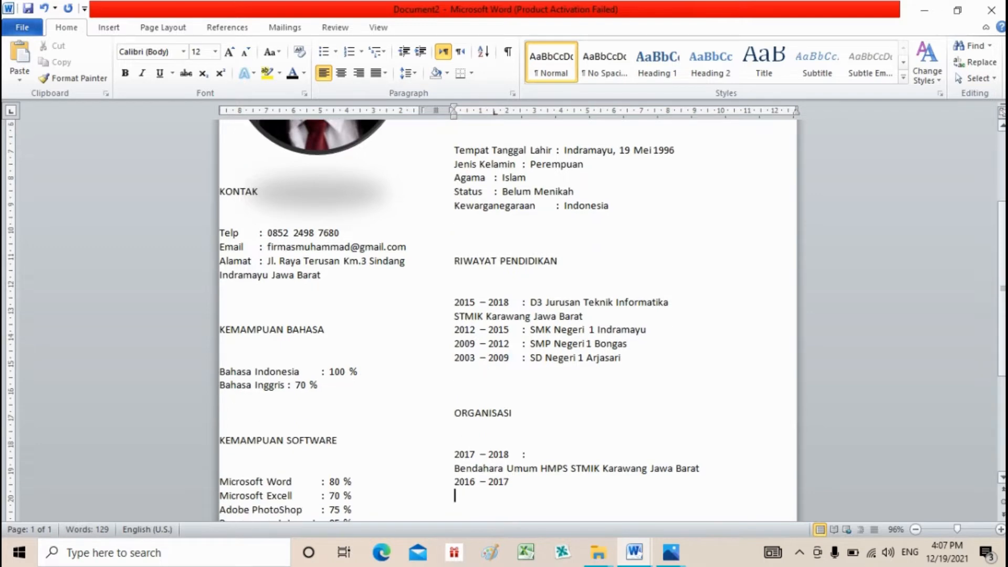
- Drop the colon after 2017 – 2018 and add the role Bendahara Kegiatan Mahasiswa STMIK Karawang Prodi Teknik Informatika
click(541, 454)
key(BackSpace)
key(Down)
key(Down)
key(Down)
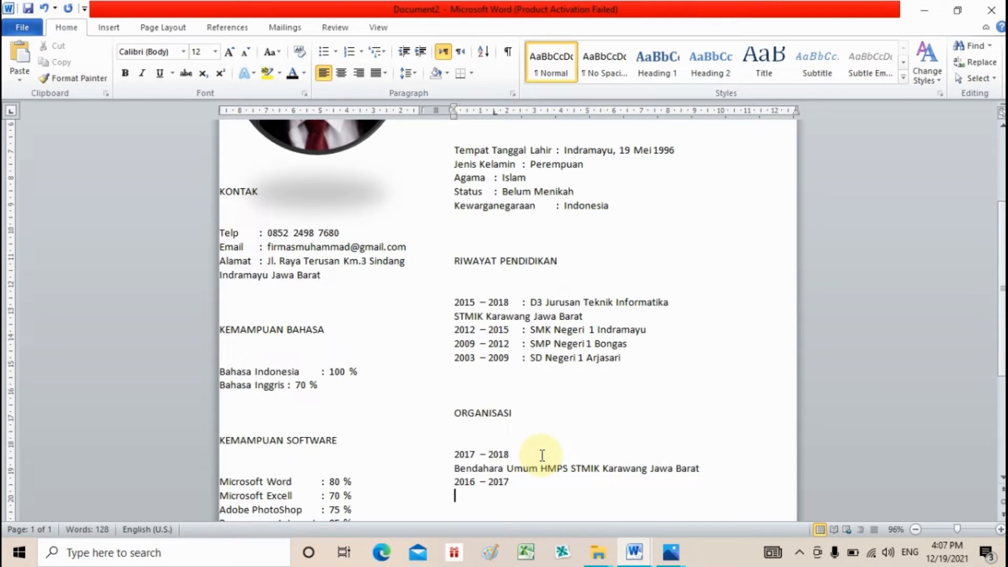
text(bendahara)
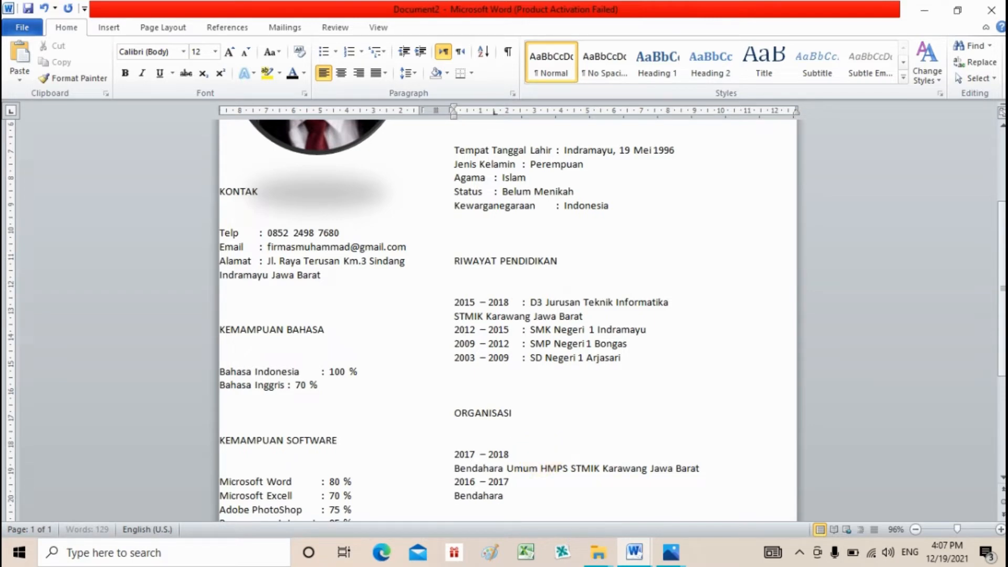
text( Kegiatan Mahasiswa)
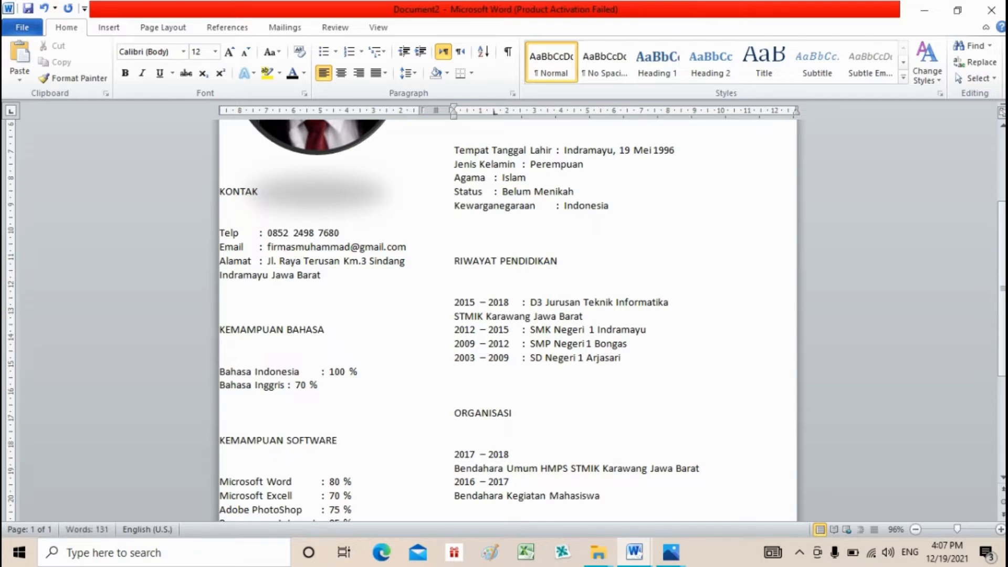
text( s)
key(BackSpace)
text(STMIK K)
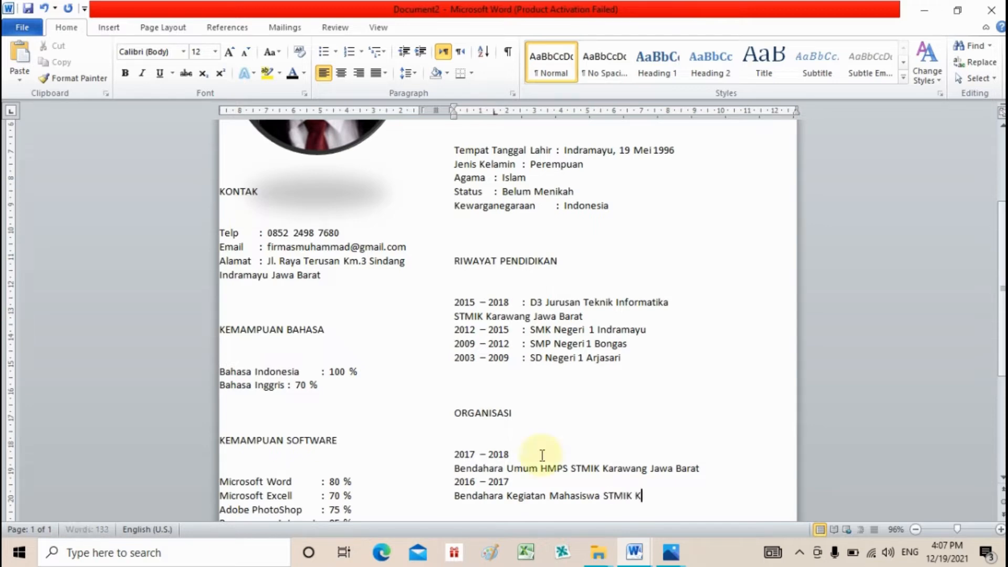
text(arawang)
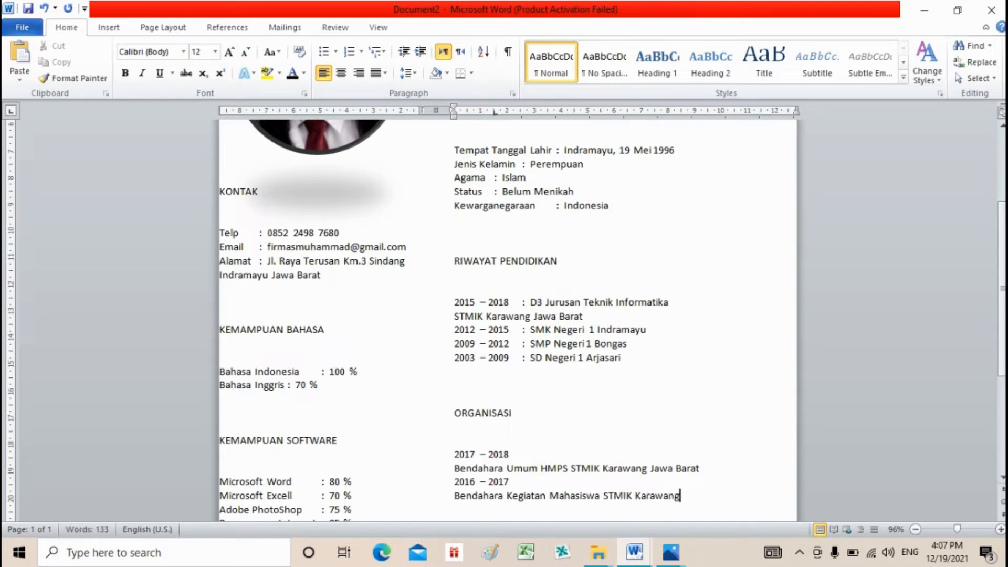
text( Prodi Tekn)
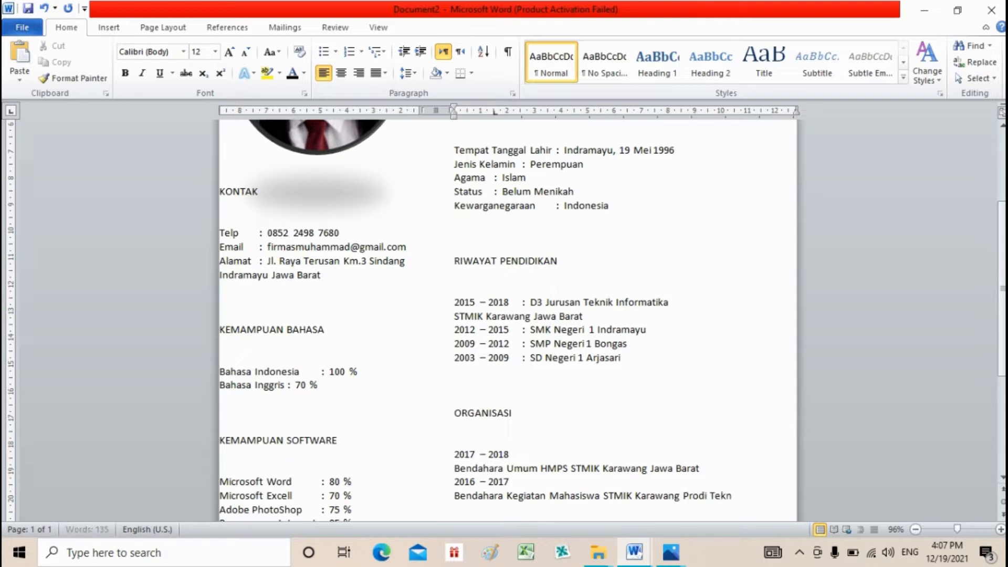
text(ik Informatika)
key(Return)
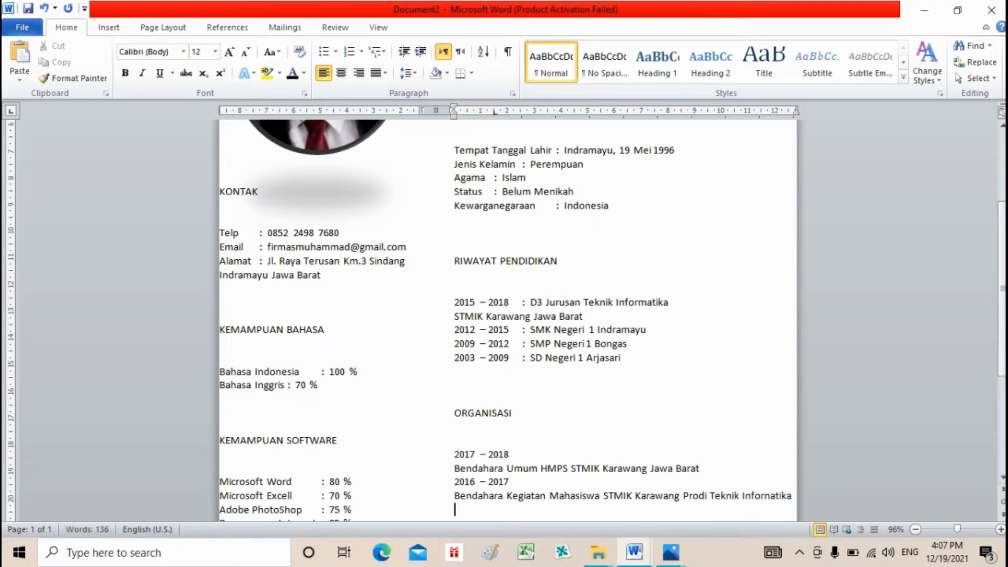
- Add the 2013 – 2014 Sekretaris Organisasi Paskibra SMK entry, followed by blank lines
text(2013 - 2014)
key(Return)
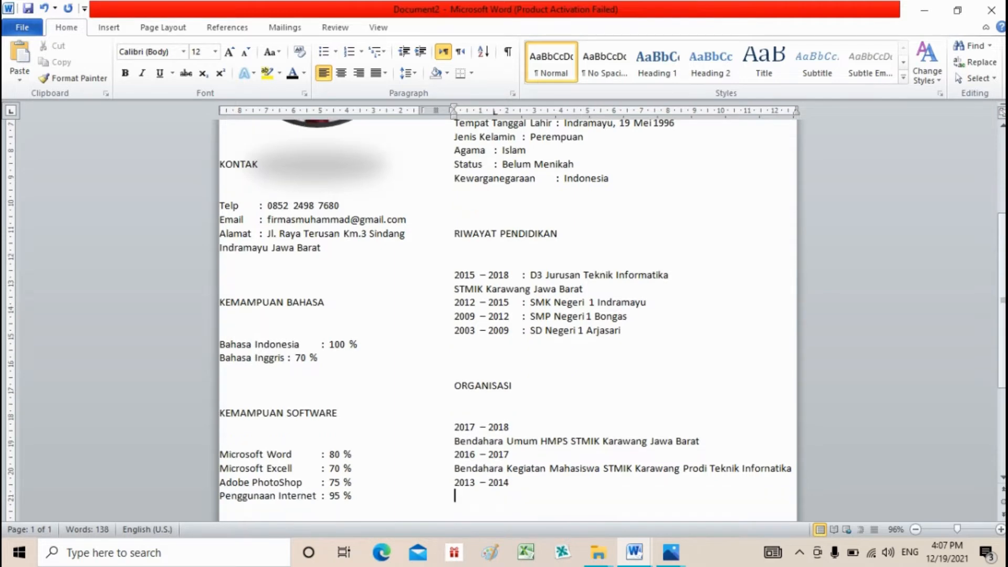
text(sekretaris Or)
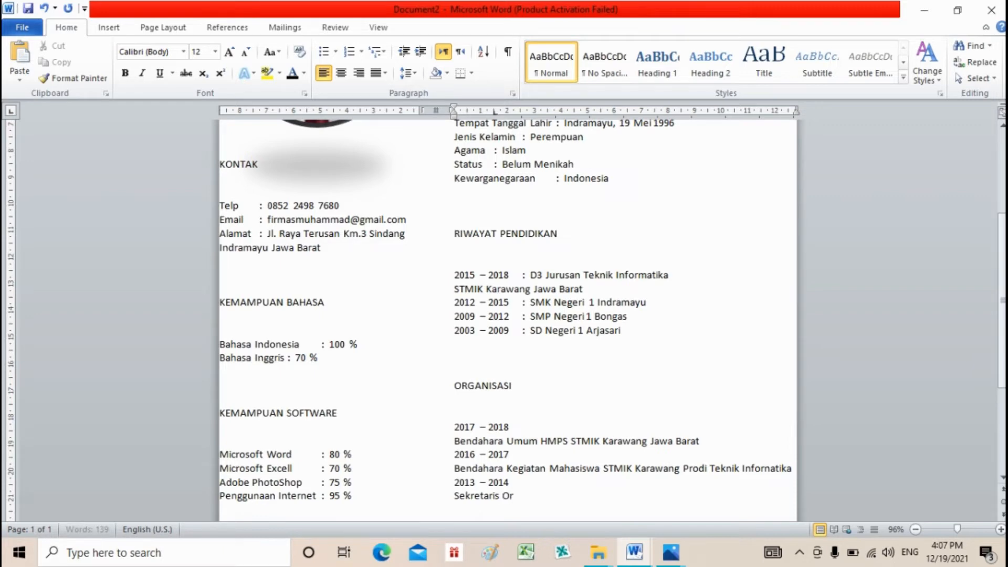
text(ganisasi Pa)
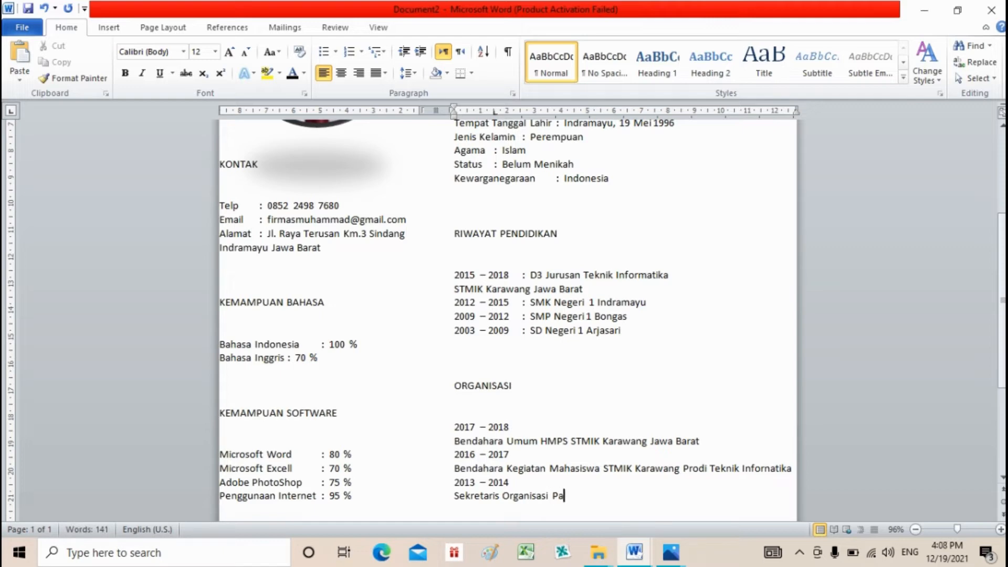
text(skibra SMK)
key(Return)
key(Return)
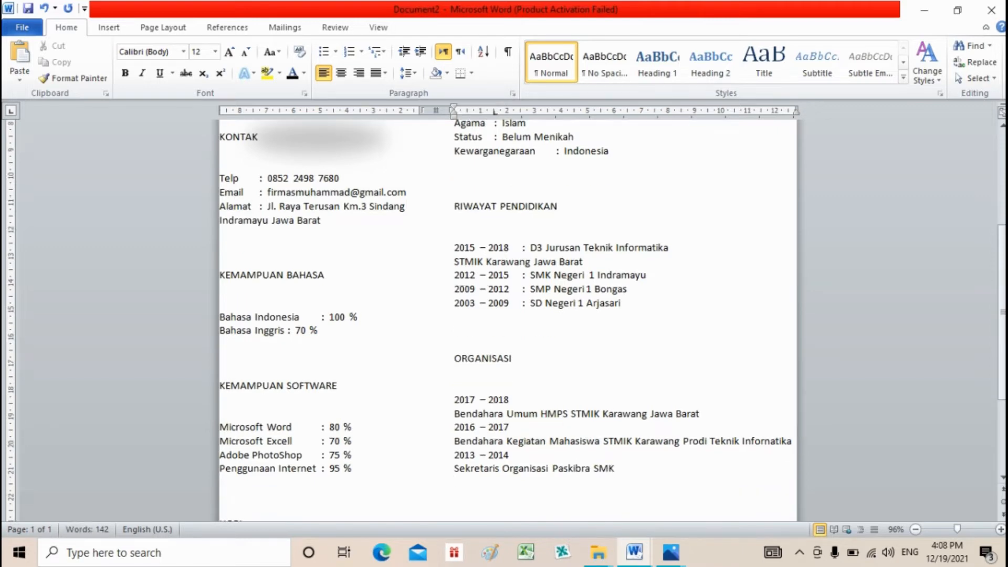
key(Return)
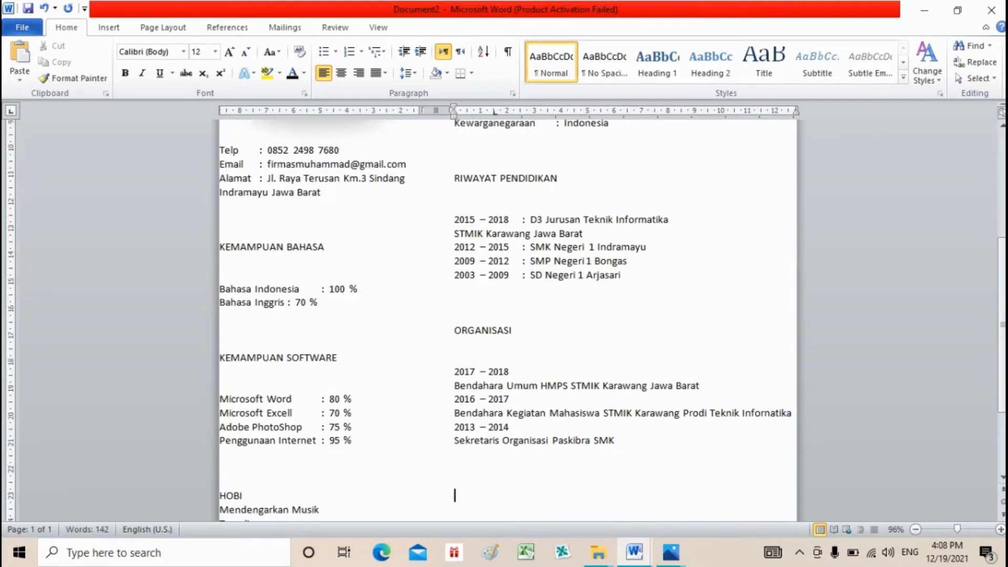
- Type the PELATIHAN / SEMINAR heading and the first entry, Paham UMKM Pajaknya
text(pe)
key(BackSpace)
key(BackSpace)
text(PELATIHAN /)
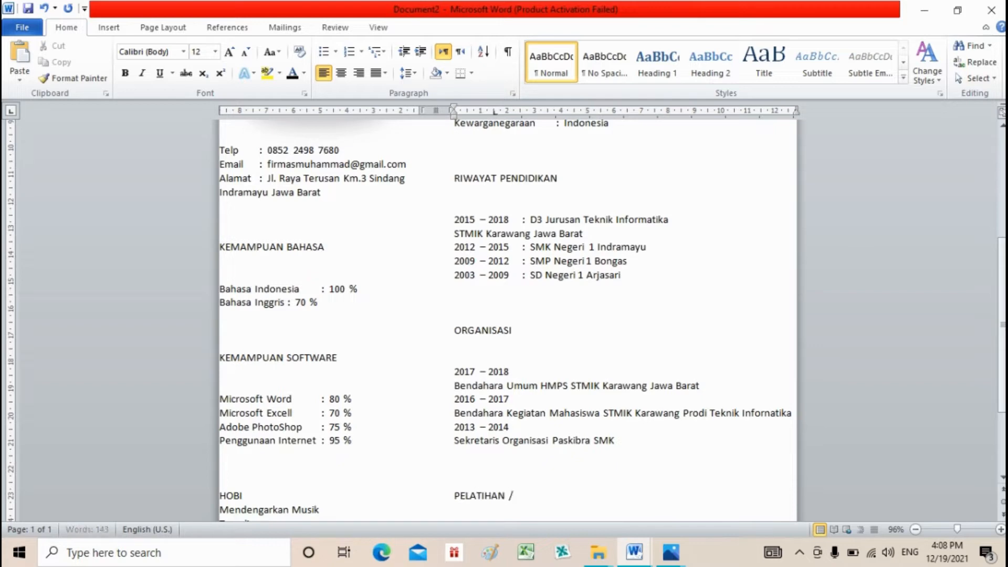
text( SEMINAR)
key(Return)
key(Return)
key(Return)
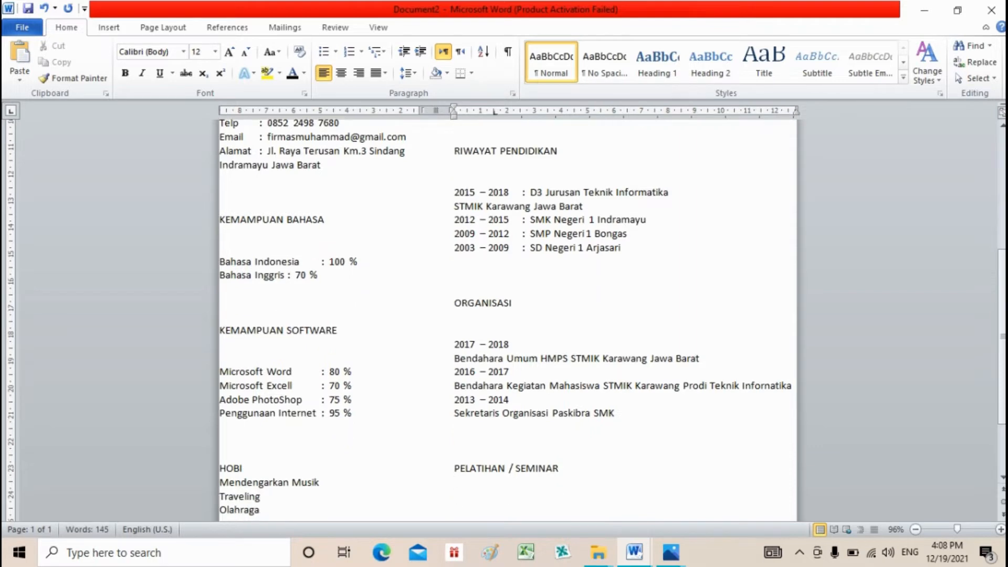
text(2000)
key(Return)
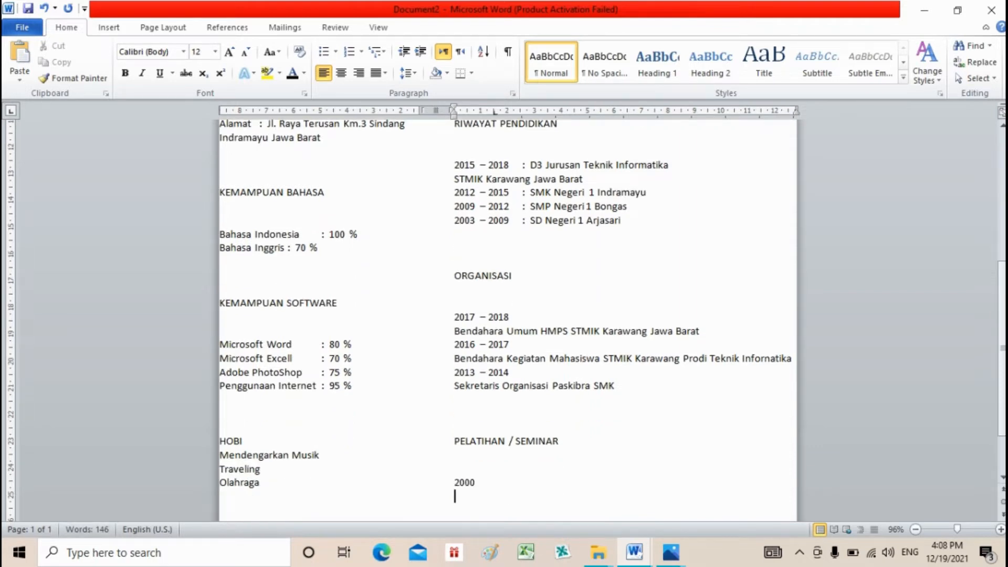
text(Paham UMKM Pajak)
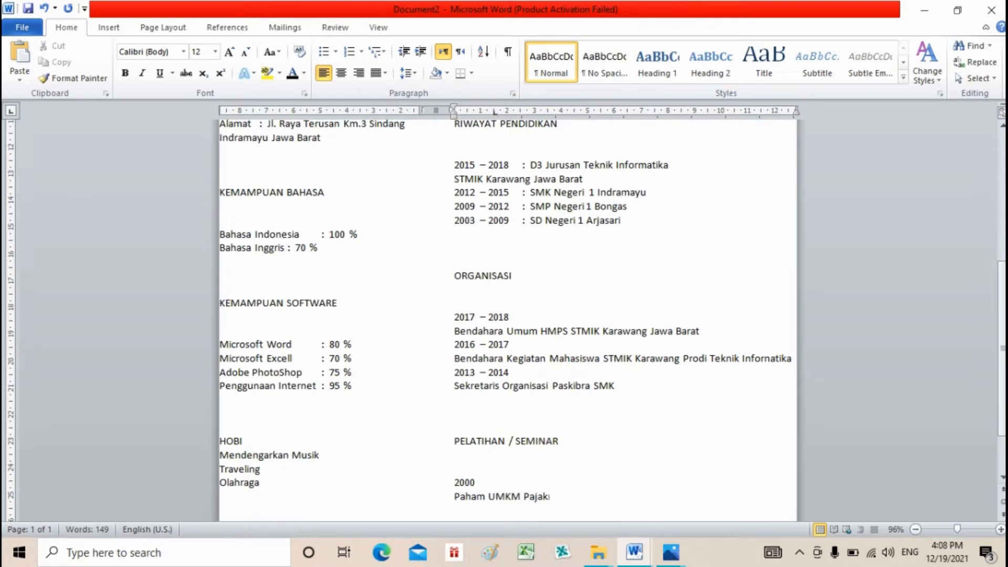
text(nya)
- Start the second training entry and correct both training years to 2020
key(Return)
text(20220)
key(Up)
key(Up)
key(BackSpace)
text(2)
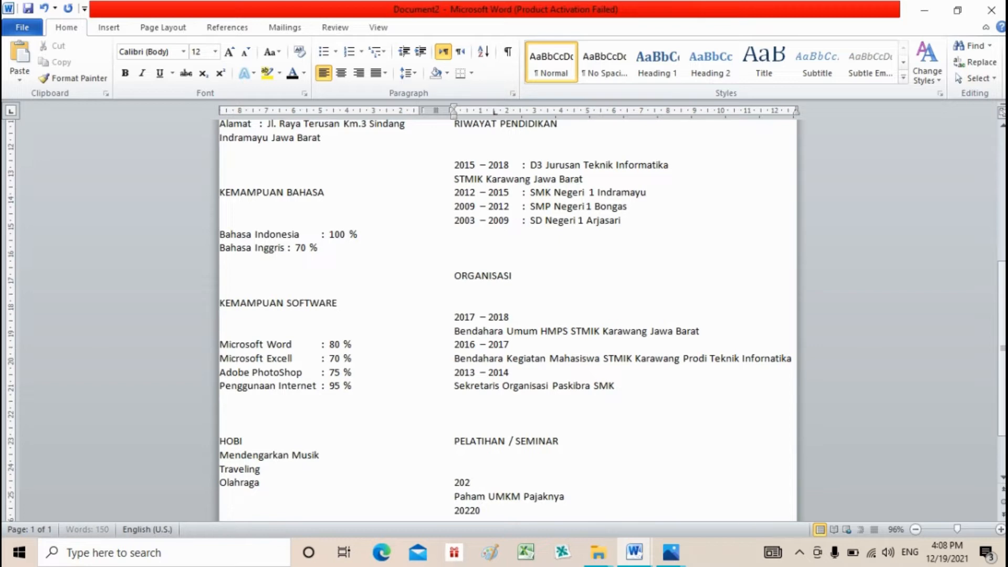
text(0)
key(Down)
key(Down)
key(Right)
key(Return)
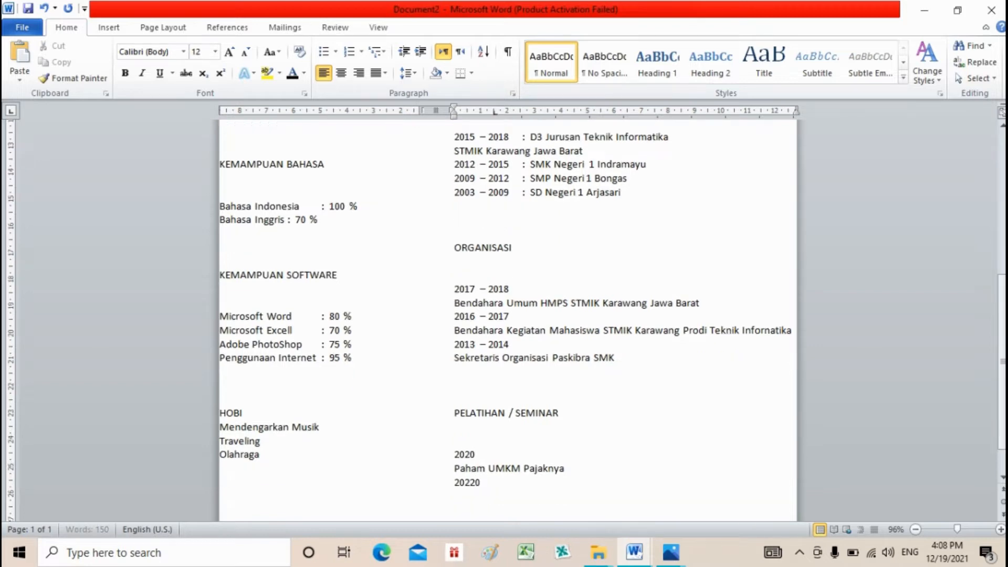
key(Up)
key(Right)
key(Right)
key(Delete)
key(Down)
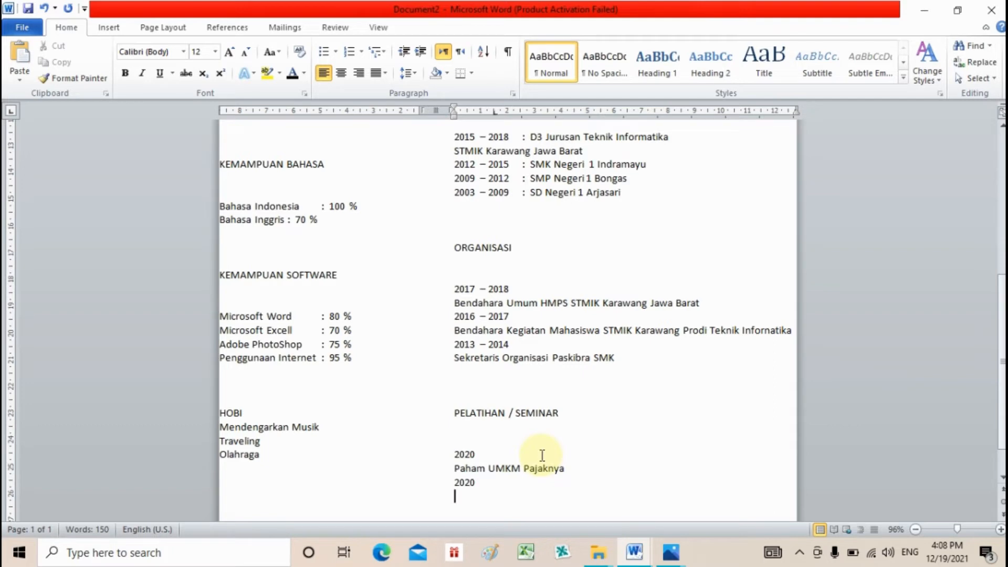
- Type Sukses Mengelola Keuangan UMKM as the second training, then save with Ctrl+S
text(S)
key(BackSpace)
text(ukses)
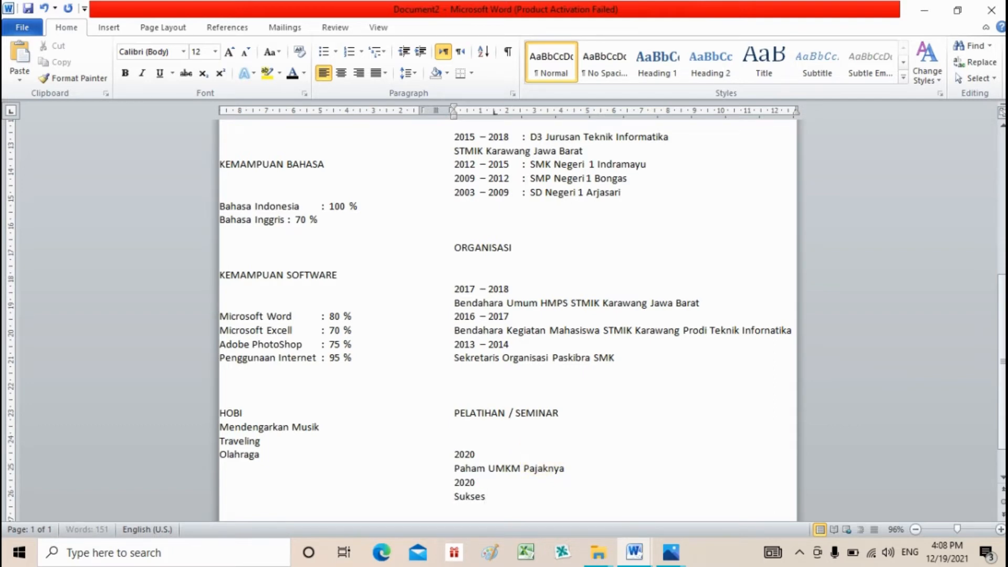
text( Mengelola Keuang)
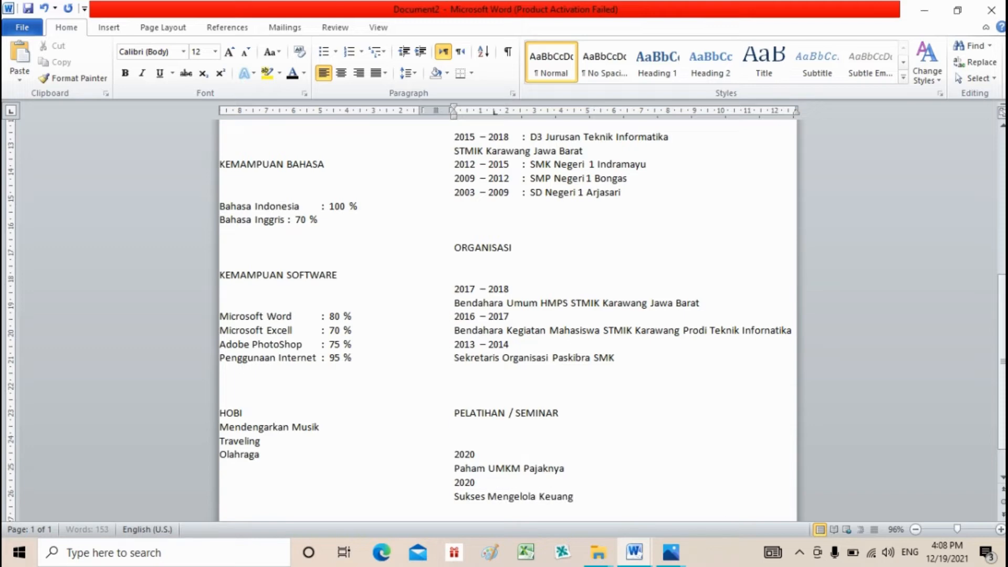
text(an UMKAM)
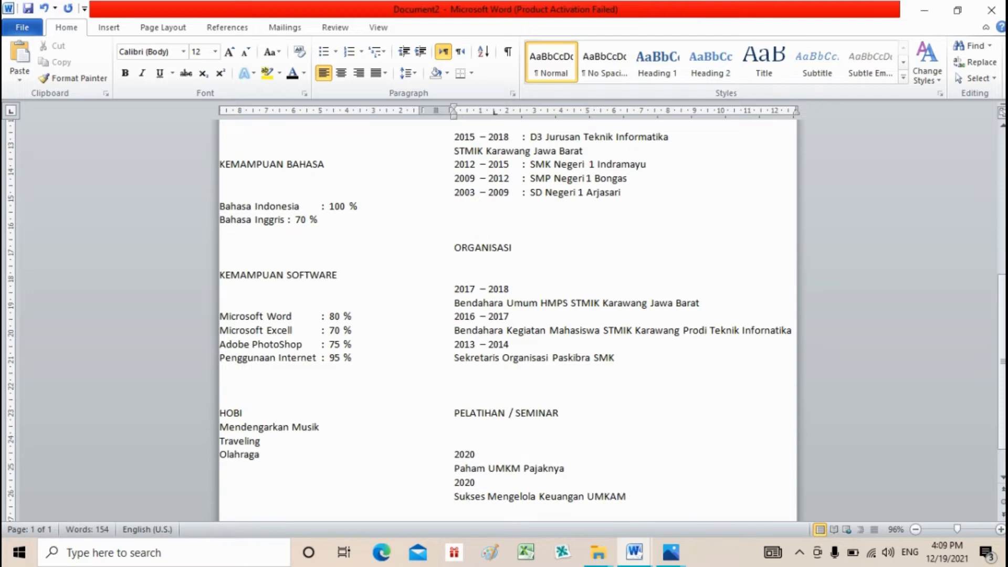
key(BackSpace)
key(BackSpace)
text(M)
mouse_move(1002, 405)
mouse_down()
mouse_move(1002, 419)
mouse_move(1002, 258)
mouse_move(1001, 407)
mouse_up()
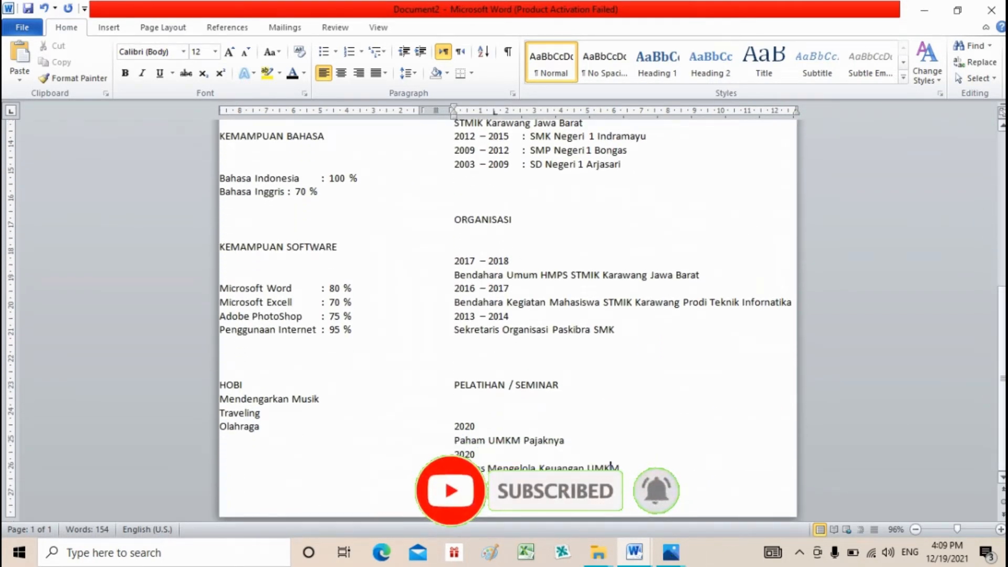
key(ctrl+s)
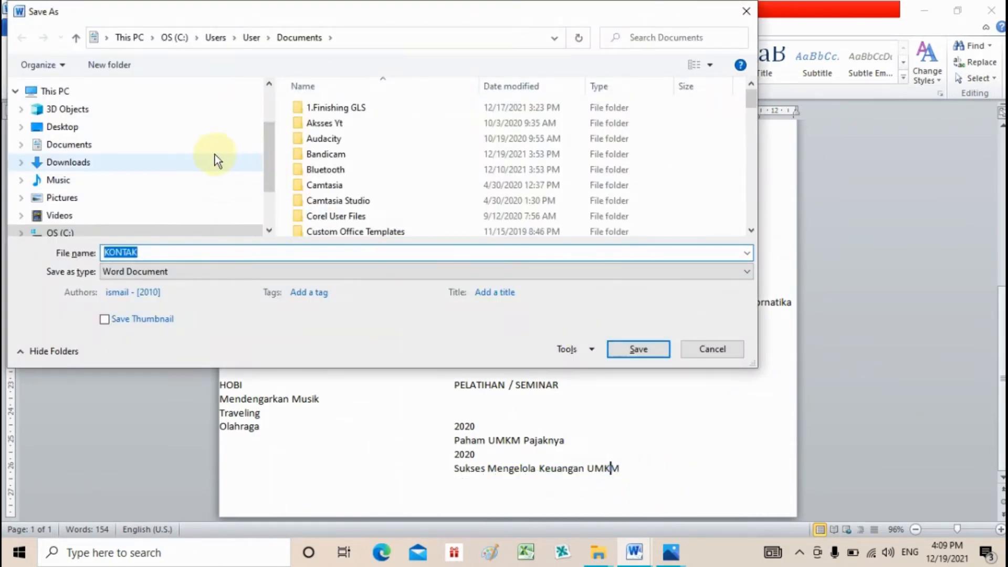
- Save the CV in the Documents folder under the file name CV 2021
click(197, 144)
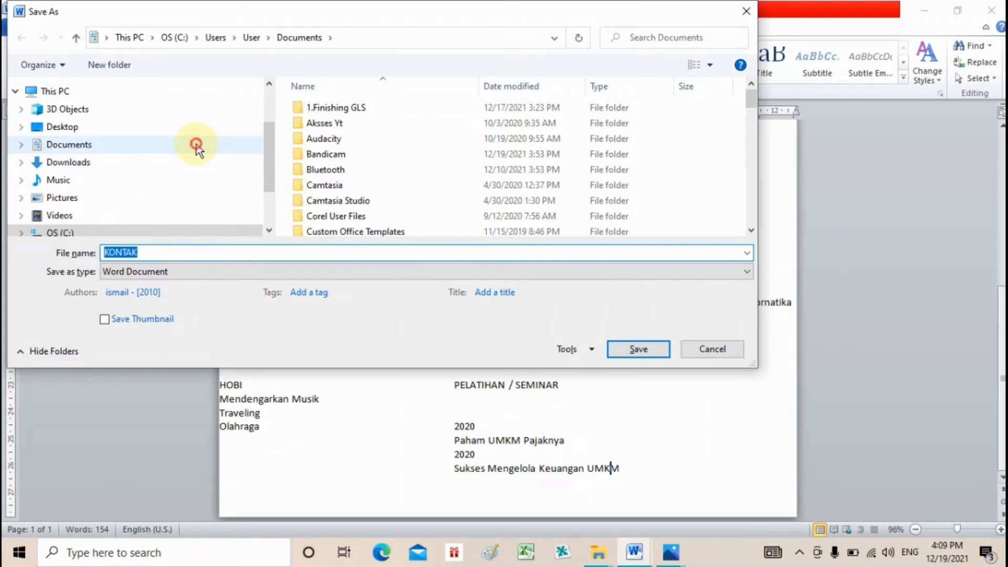
click(171, 252)
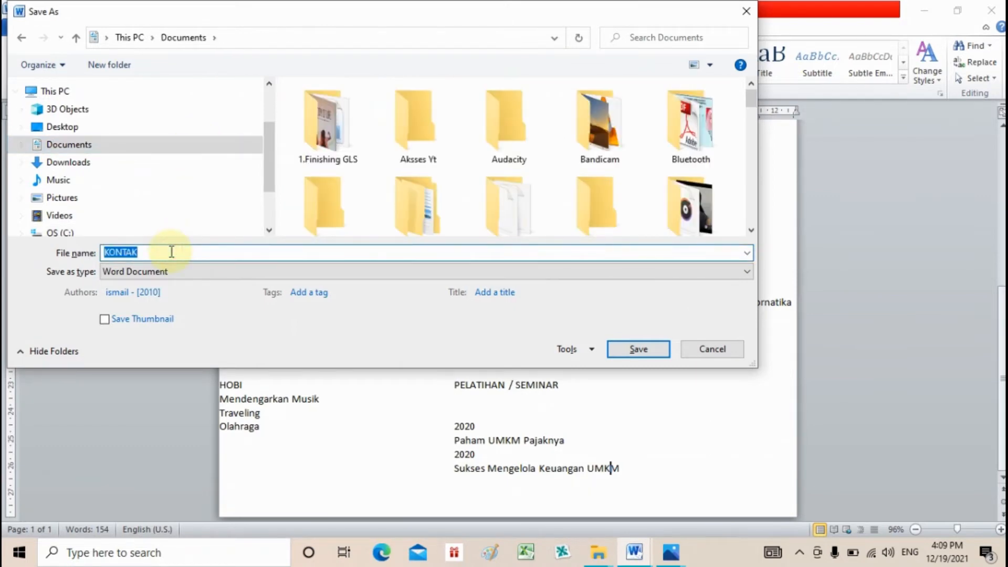
text(cvCV 2021)
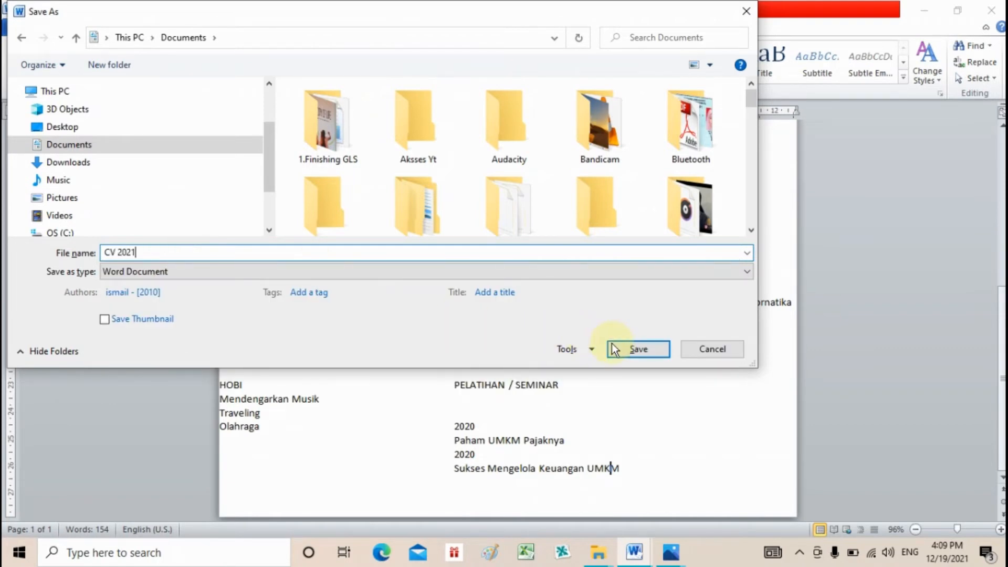
click(613, 347)
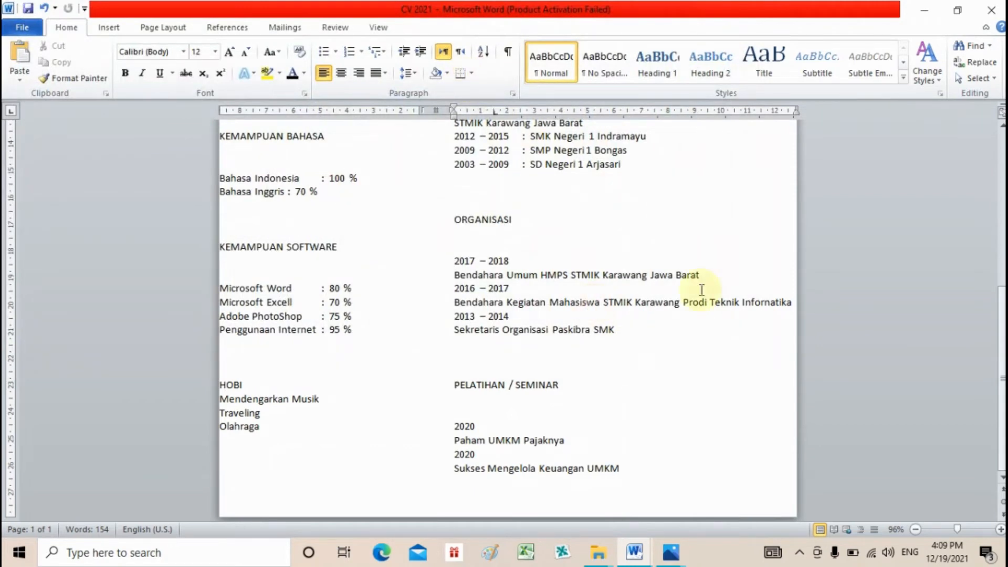
- Select the whole document and move its left indent marker rightward to shift all content inward
scroll(594, 301, up, 8)
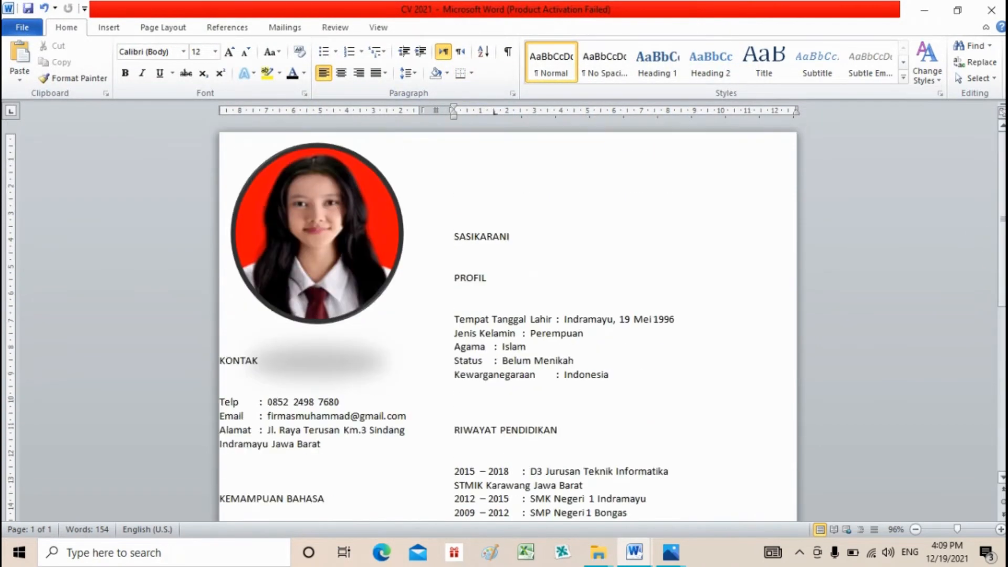
scroll(595, 302, down, 3)
scroll(507, 321, down, 5)
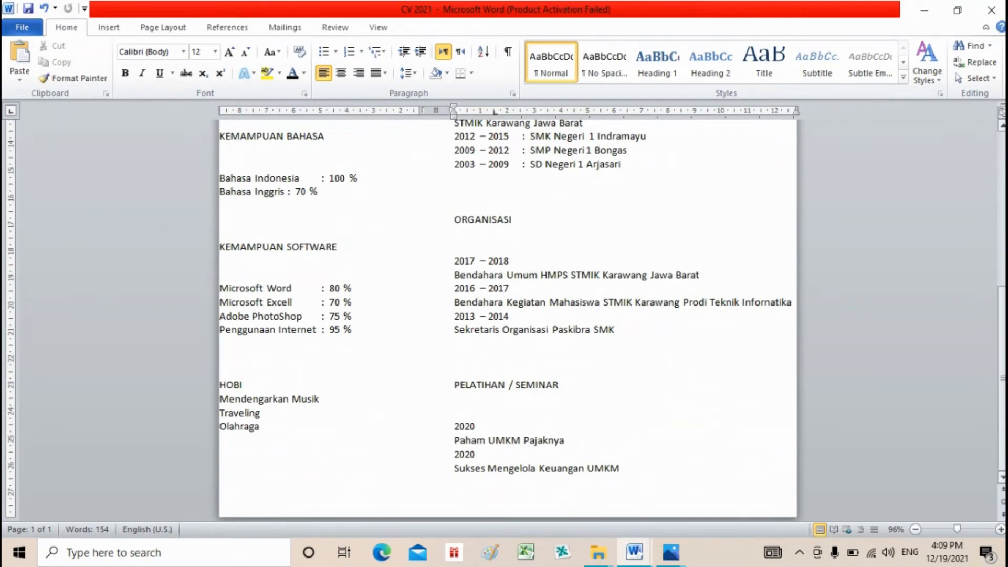
scroll(507, 320, up, 5)
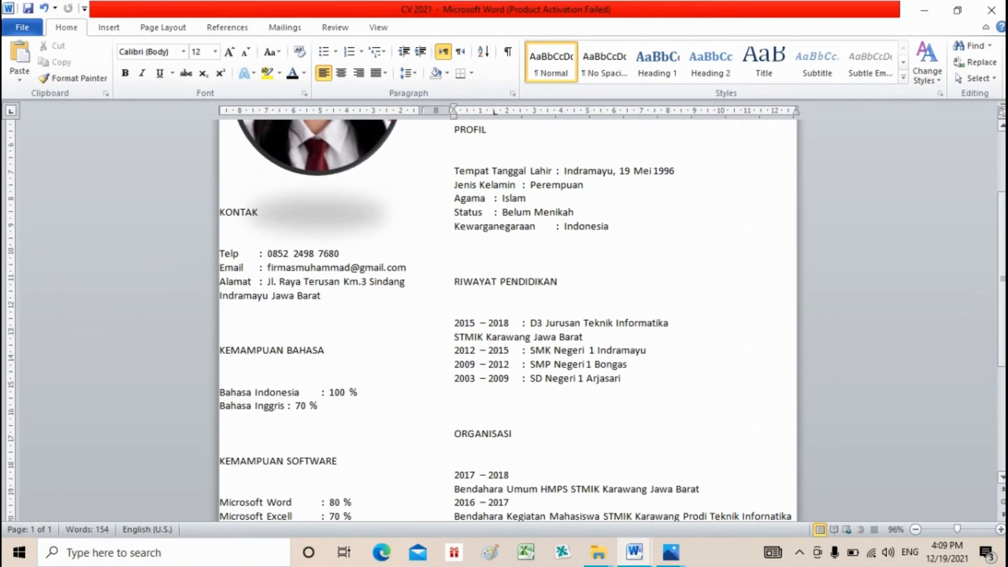
scroll(507, 328, up, 2)
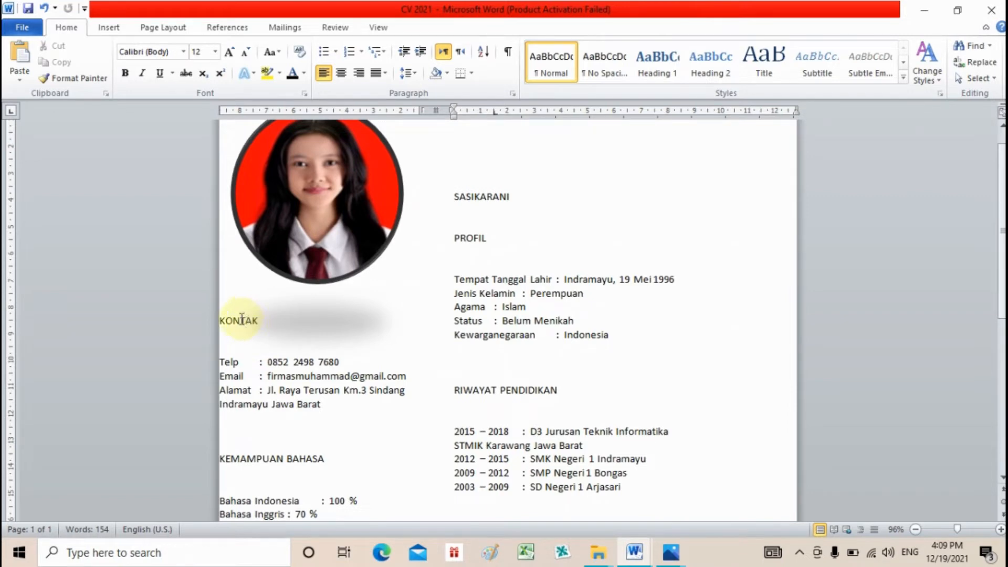
key(ctrl+a)
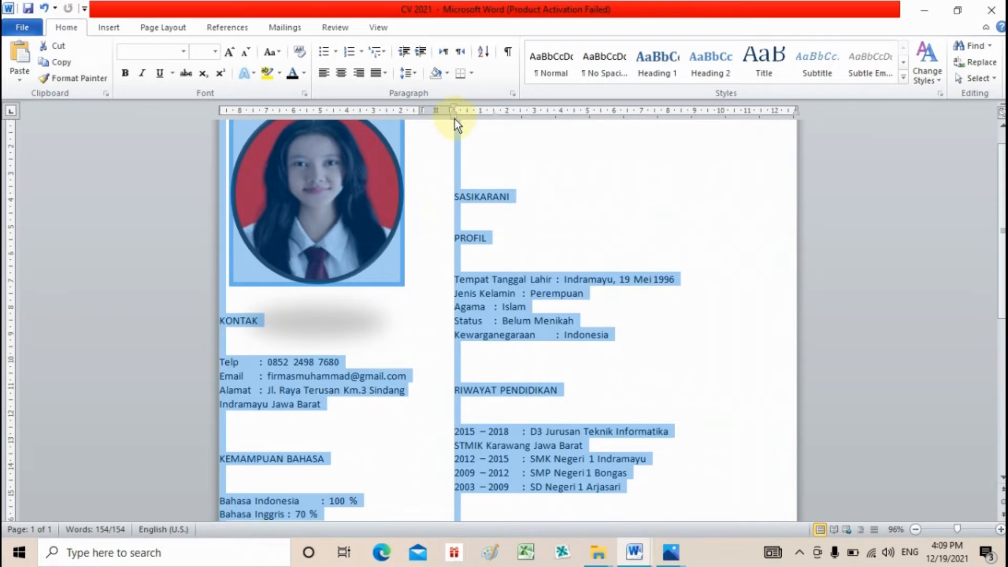
drag(455, 119, 482, 119)
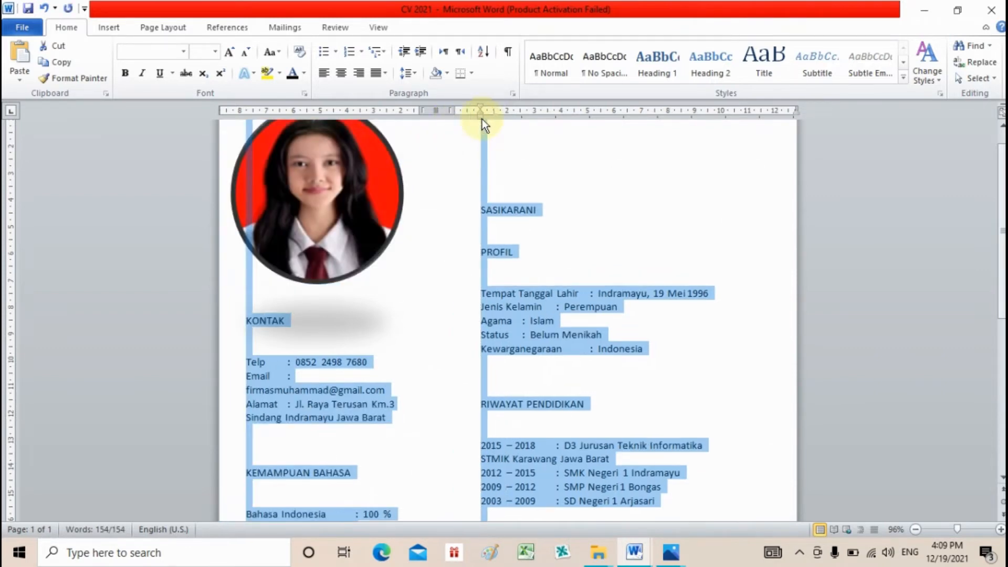
click(535, 214)
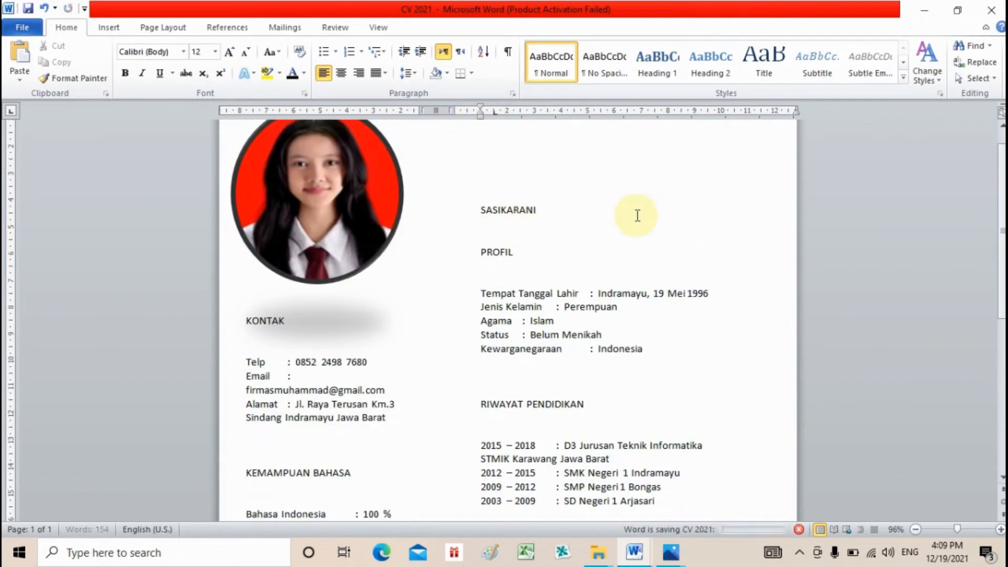
mouse_move(1003, 202)
mouse_down()
mouse_move(1003, 171)
mouse_move(1003, 350)
mouse_move(1003, 189)
mouse_up()
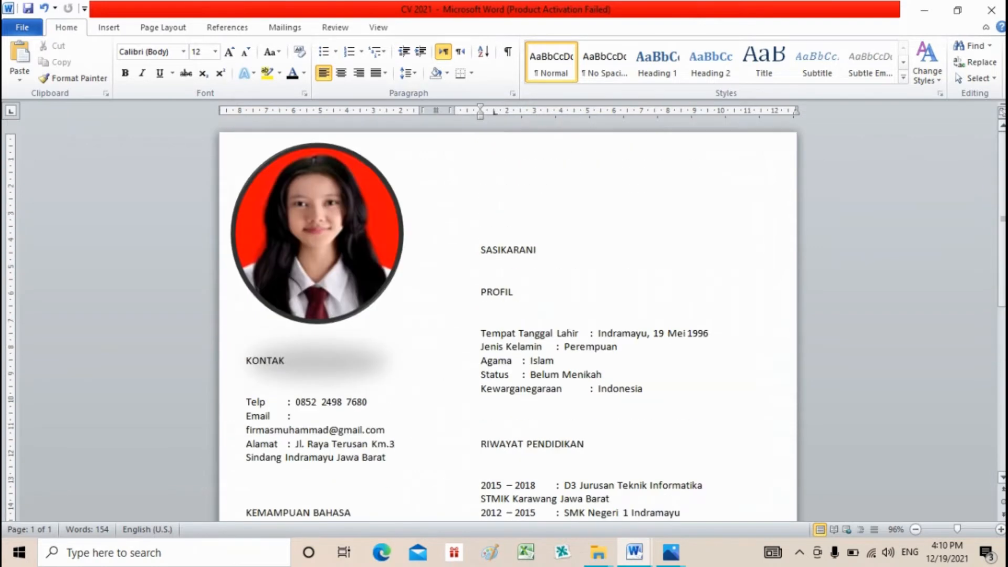
scroll(508, 320, down, 8)
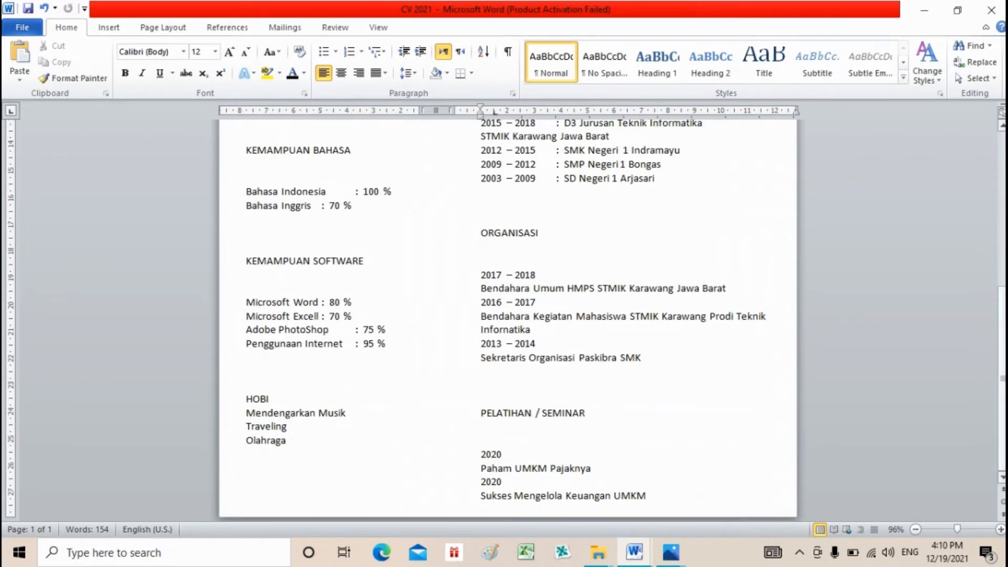
scroll(507, 320, up, 8)
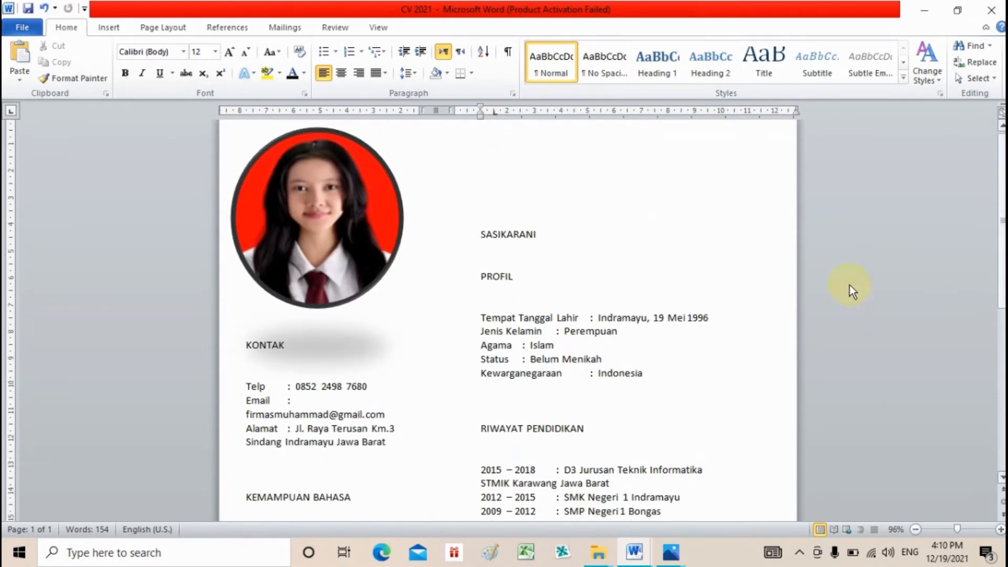
- Make the KONTAK and KEMAMPUAN BAHASA headings bold at 20 pt
click(268, 345)
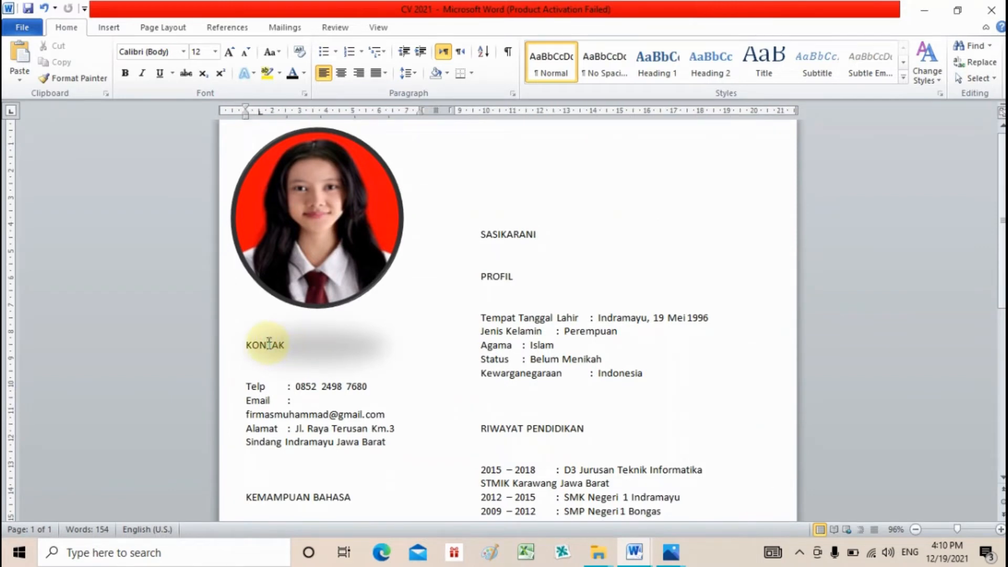
click(127, 75)
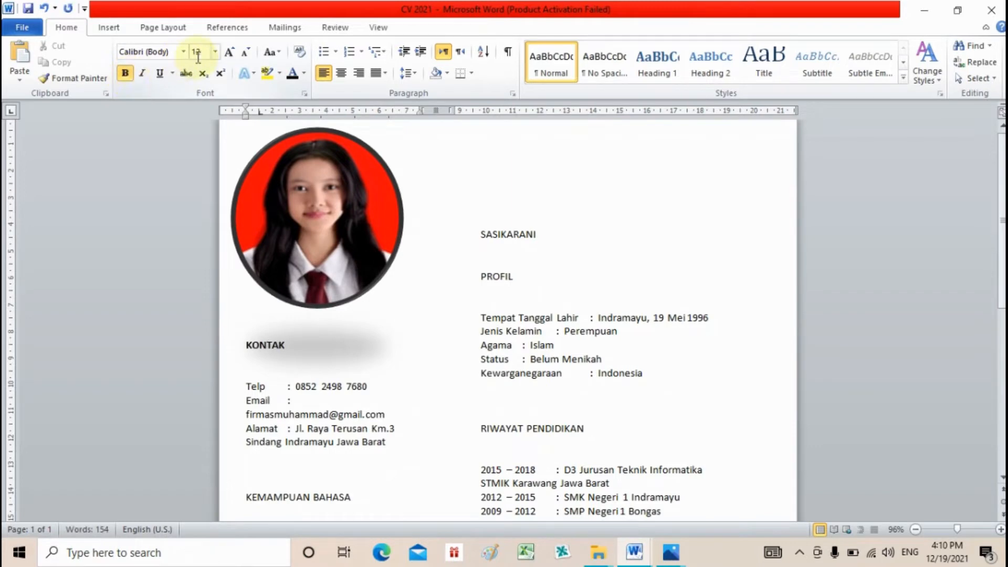
click(217, 52)
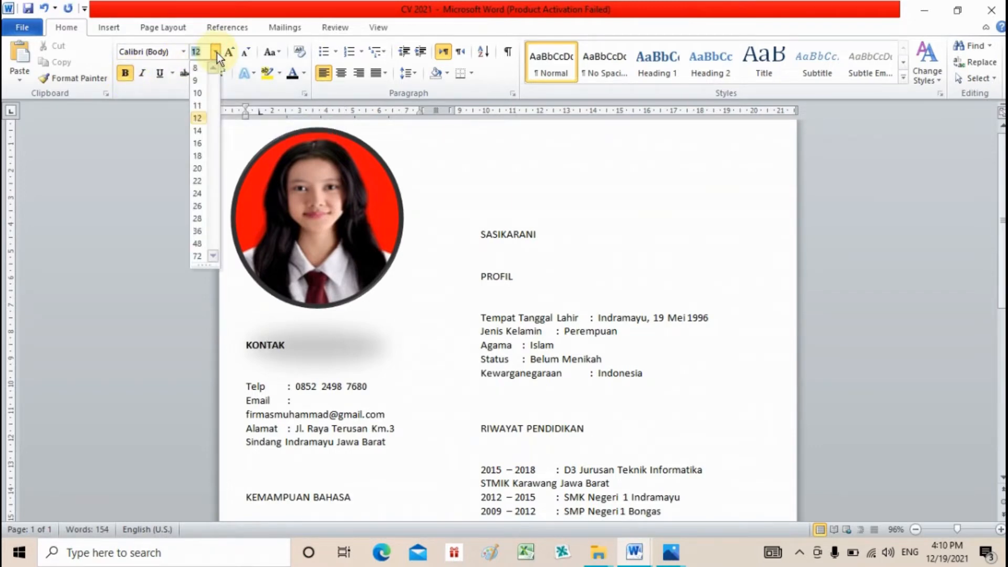
click(203, 174)
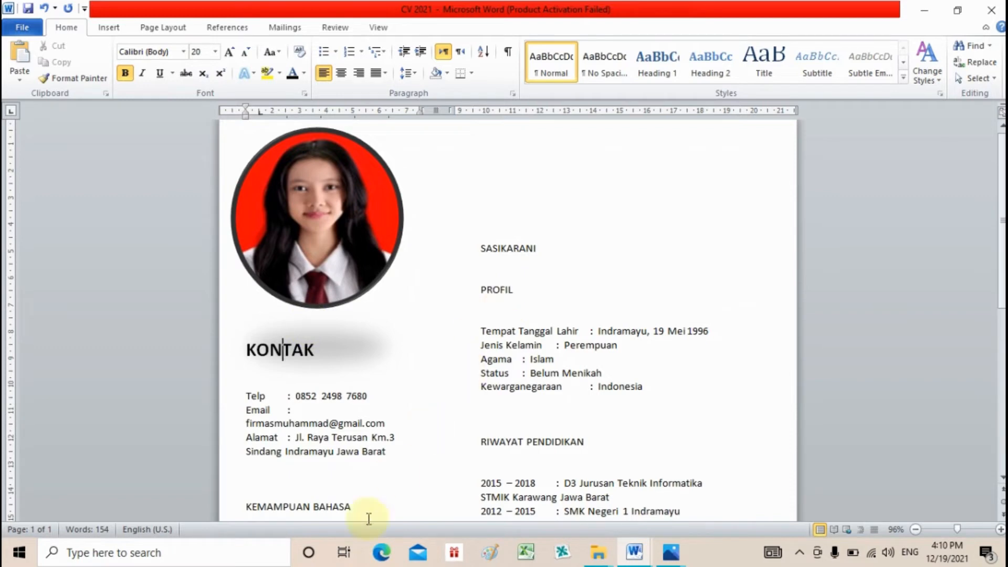
drag(246, 507, 344, 512)
key(ctrl+b)
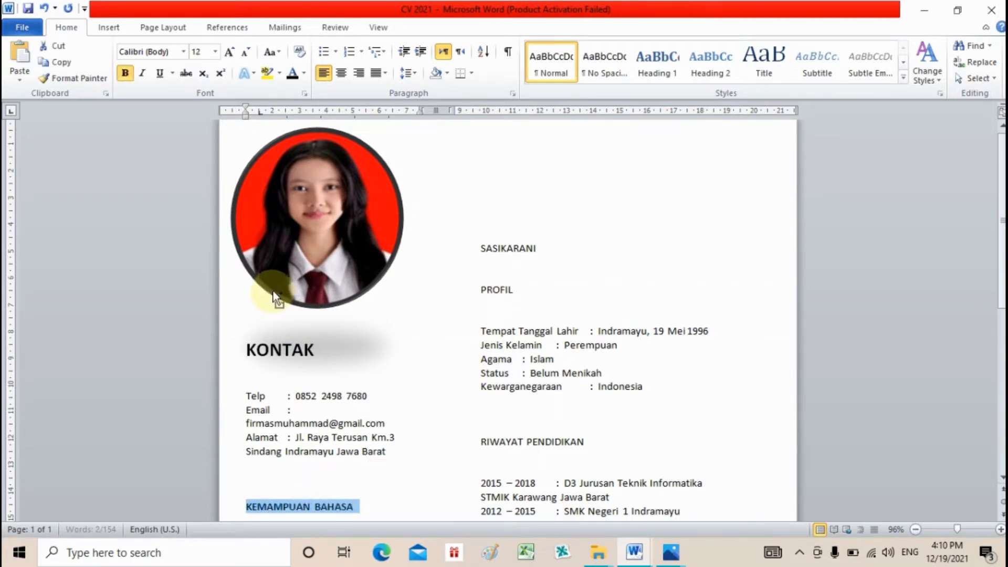
click(215, 52)
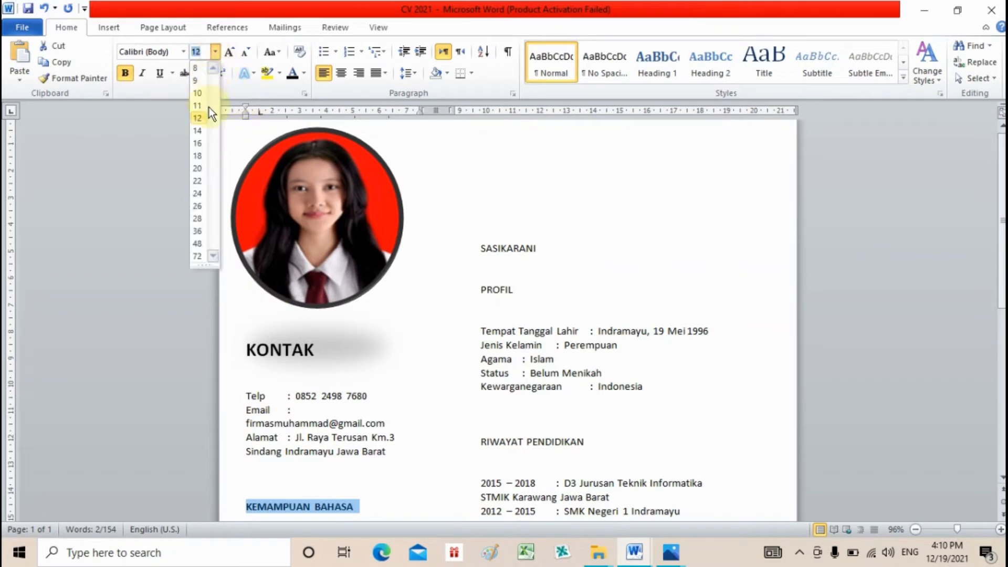
click(200, 167)
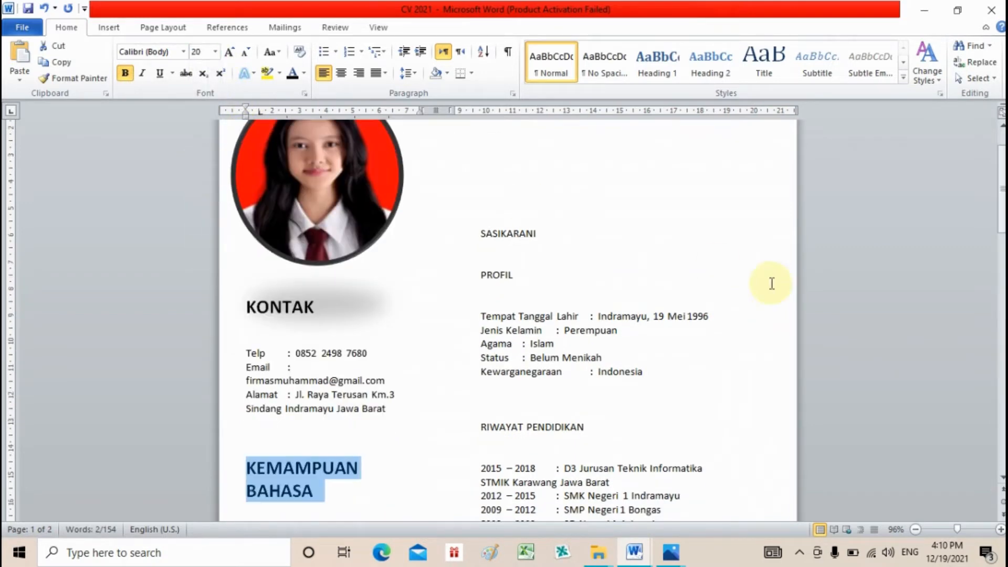
- Make the KEMAMPUAN SOFTWARE heading bold at 20 pt
drag(1001, 215, 999, 281)
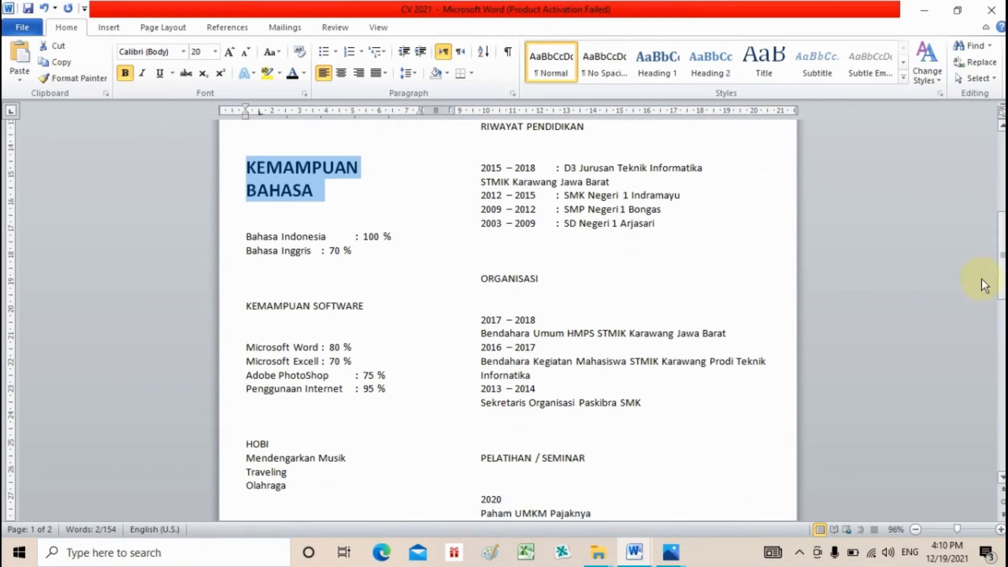
drag(274, 309, 276, 315)
double_click(274, 307)
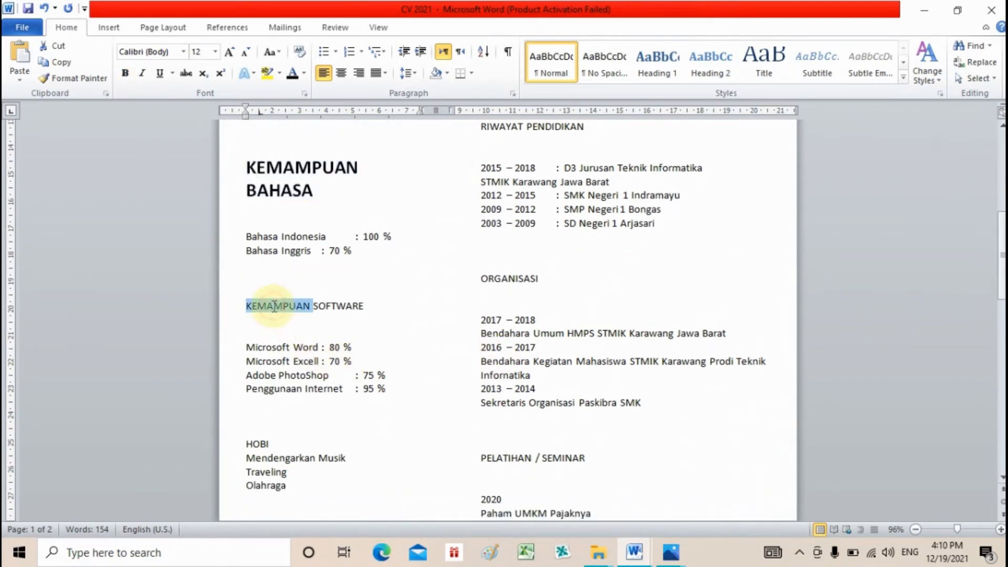
shift+click(372, 301)
key(ctrl+b)
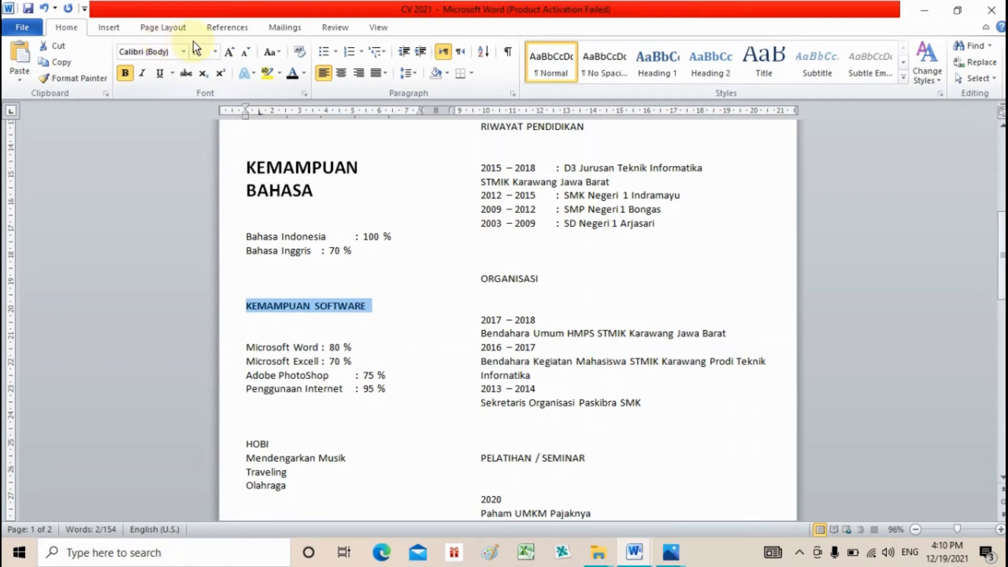
click(215, 51)
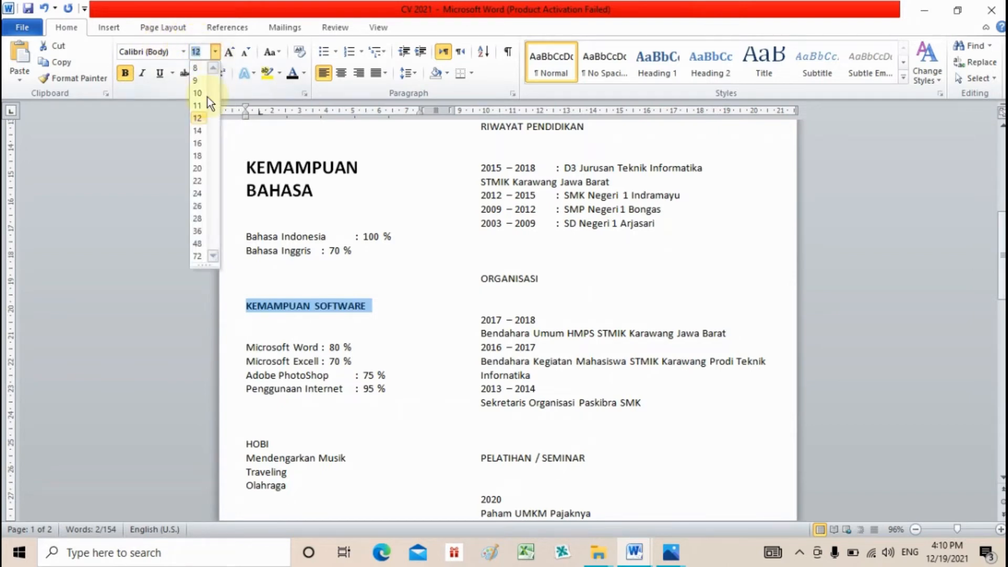
click(200, 168)
- Bold and enlarge the HOBI heading, and add a line break before Mendengarkan Musik
click(258, 477)
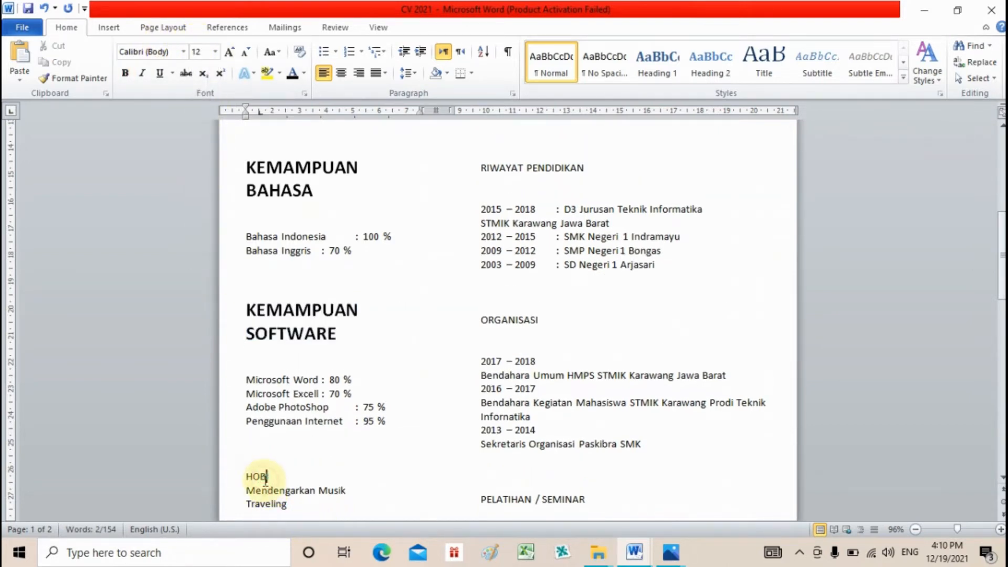
key(ctrl+b)
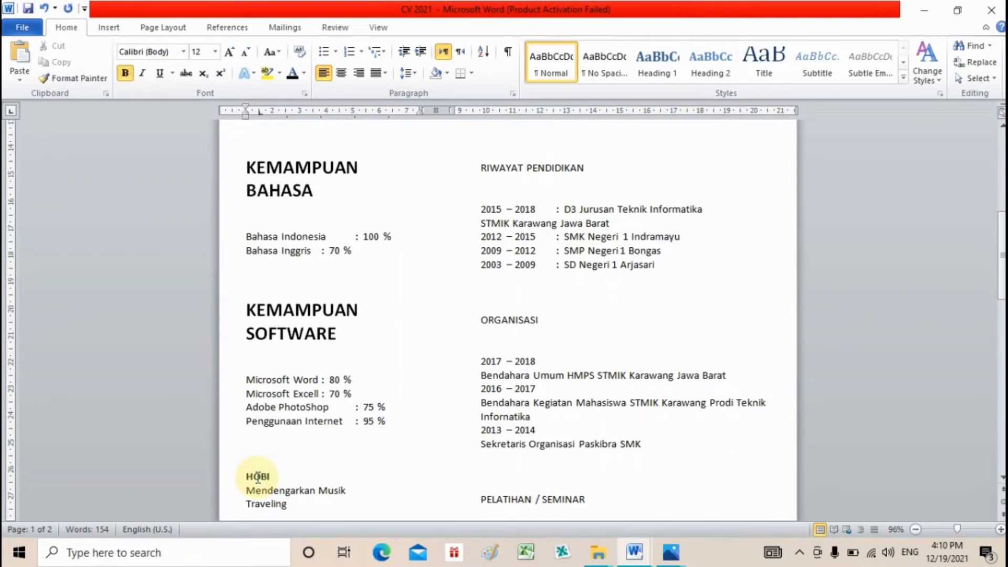
key(ctrl+bracketright)
key(ctrl+bracketright)
key(ctrl+bracketright)
key(ctrl+bracketright)
key(ctrl+bracketright)
key(ctrl+bracketright)
key(ctrl+bracketright)
key(ctrl+bracketright)
key(ctrl+bracketright)
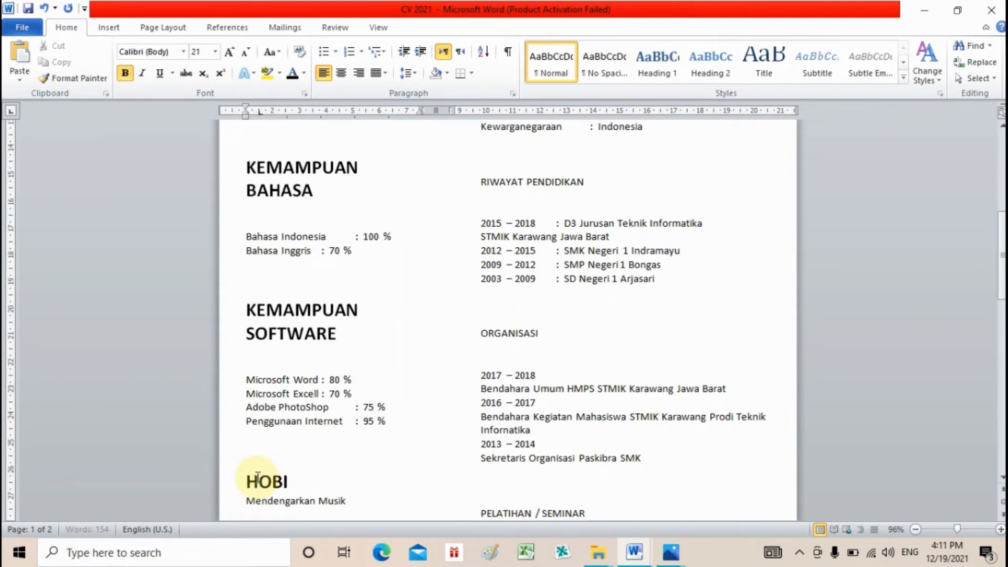
click(383, 460)
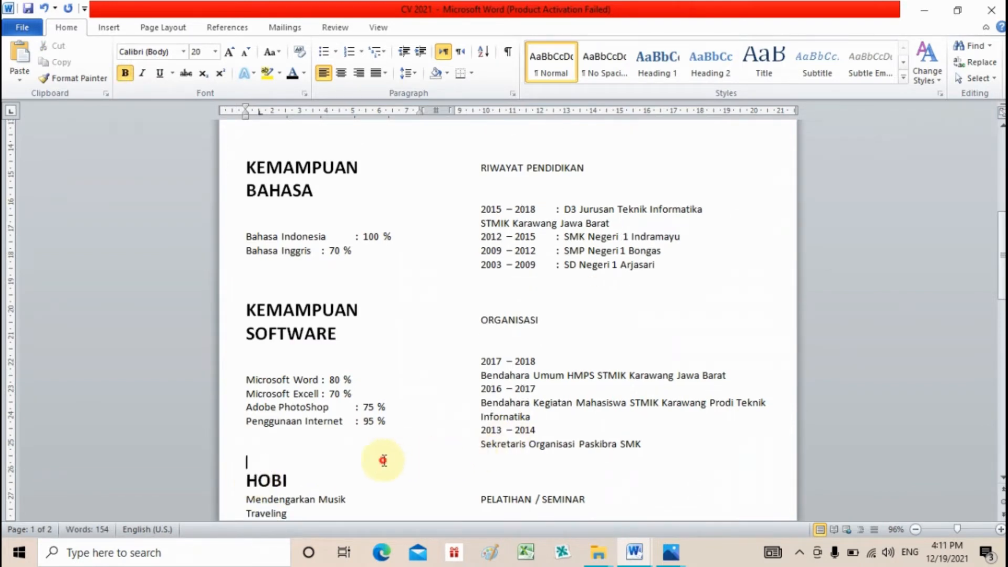
click(247, 497)
key(Return)
key(Return)
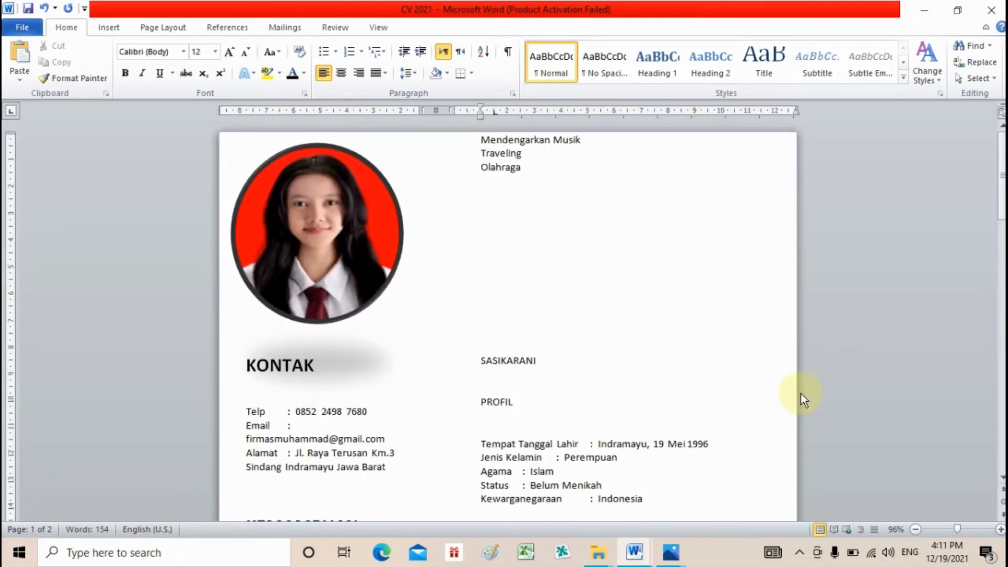
- Delete the blank lines below KONTAK, the address, KEMAMPUAN BAHASA, and above Microsoft Word
drag(1000, 163, 1001, 253)
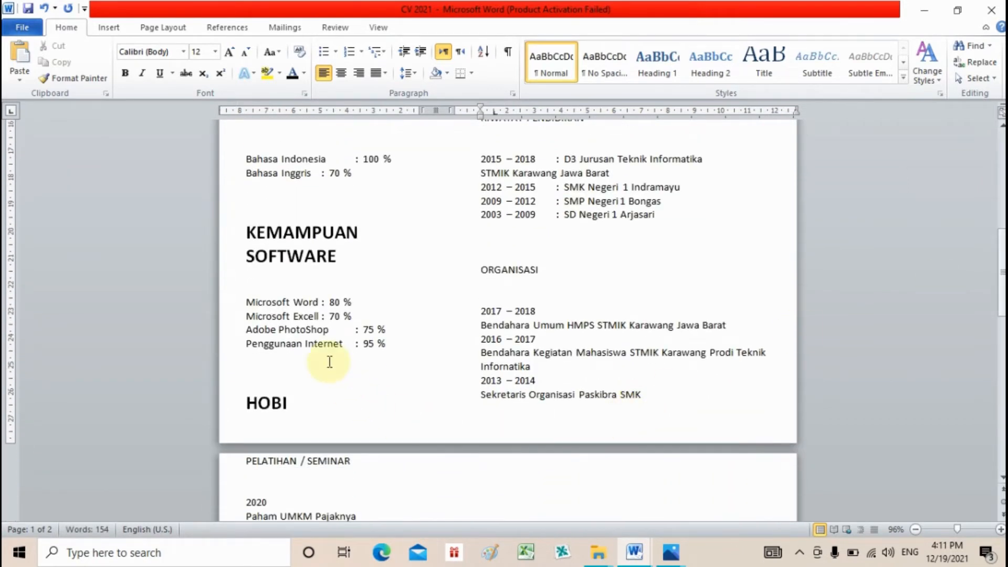
click(328, 361)
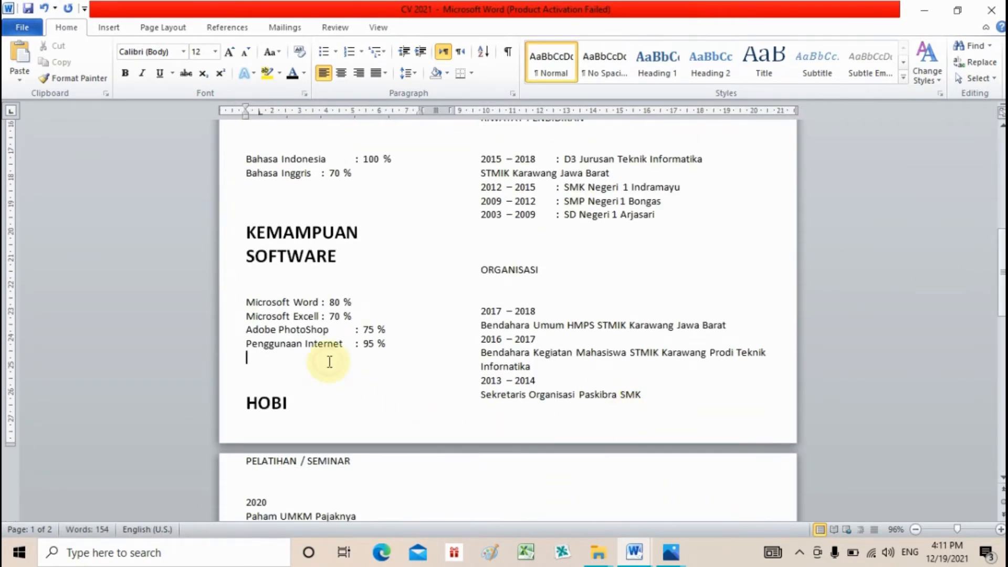
click(306, 287)
key(BackSpace)
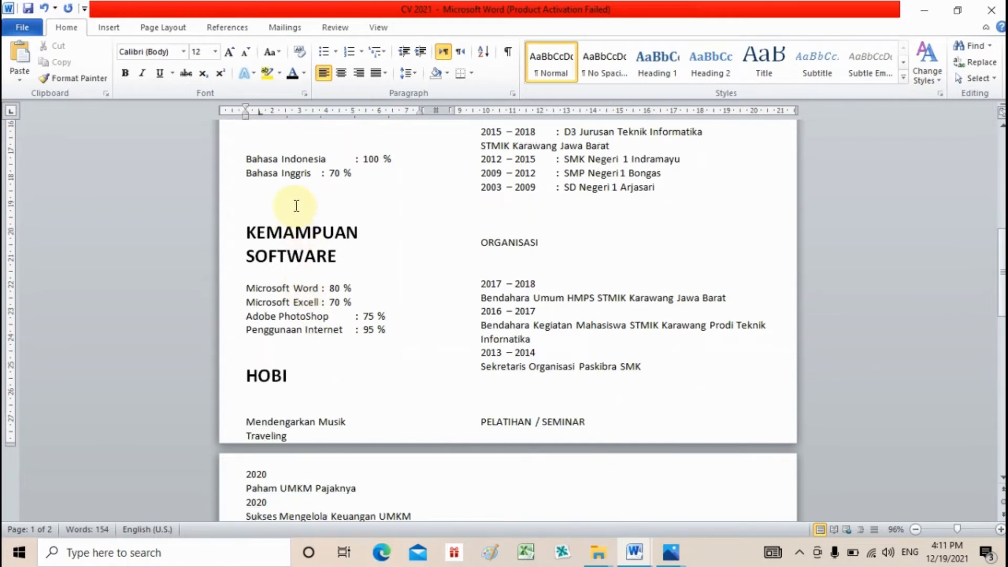
key(Delete)
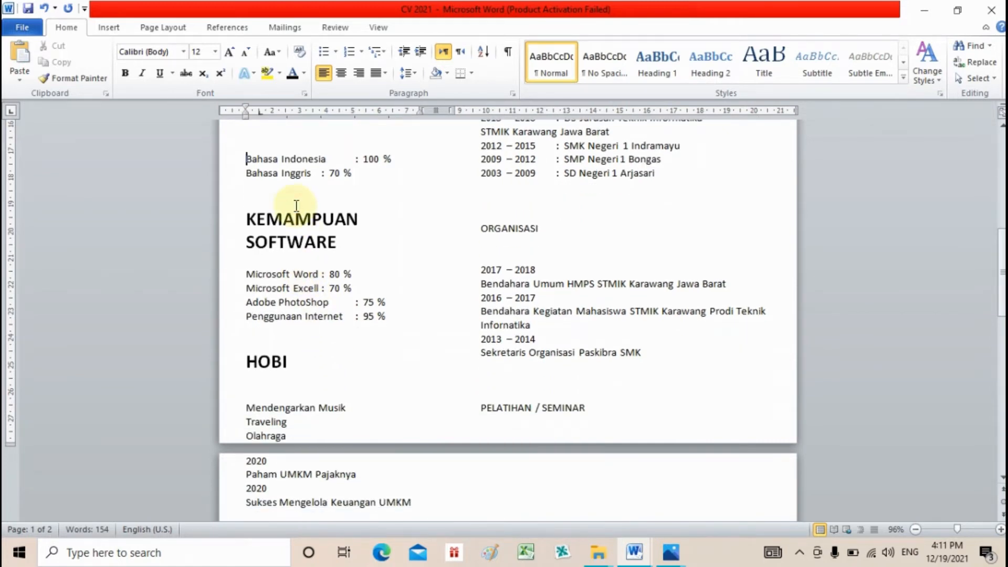
key(Up)
key(Delete)
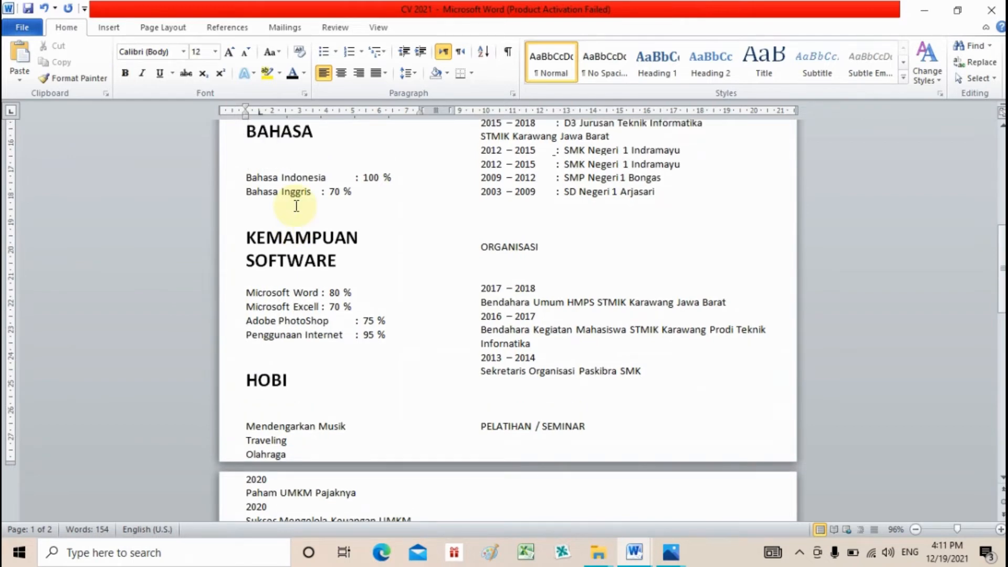
key(Up)
key(Up)
key(Up)
key(Up)
key(Up)
key(Up)
key(Up)
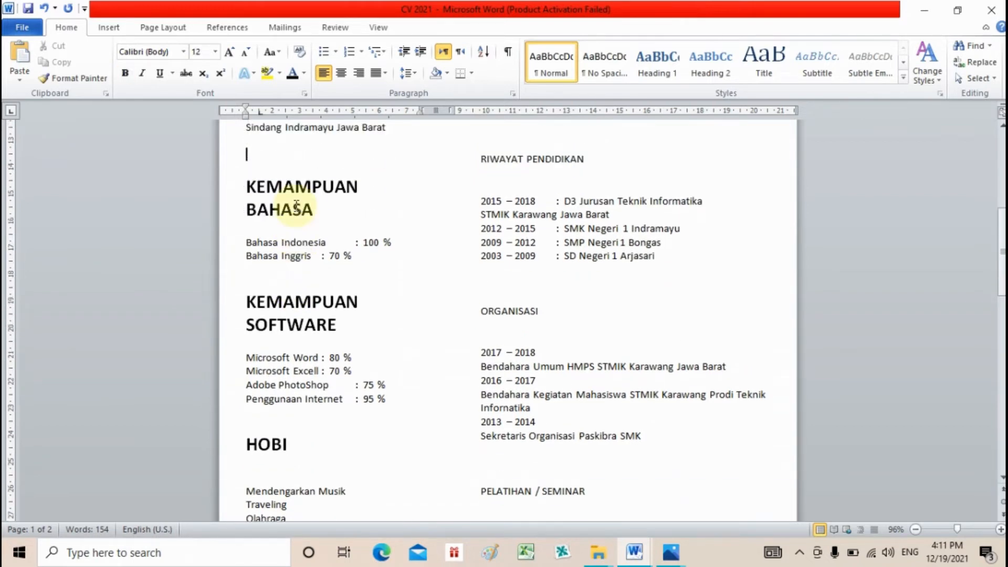
key(Delete)
key(Up)
key(Up)
key(Up)
key(Up)
key(Up)
key(Up)
key(Up)
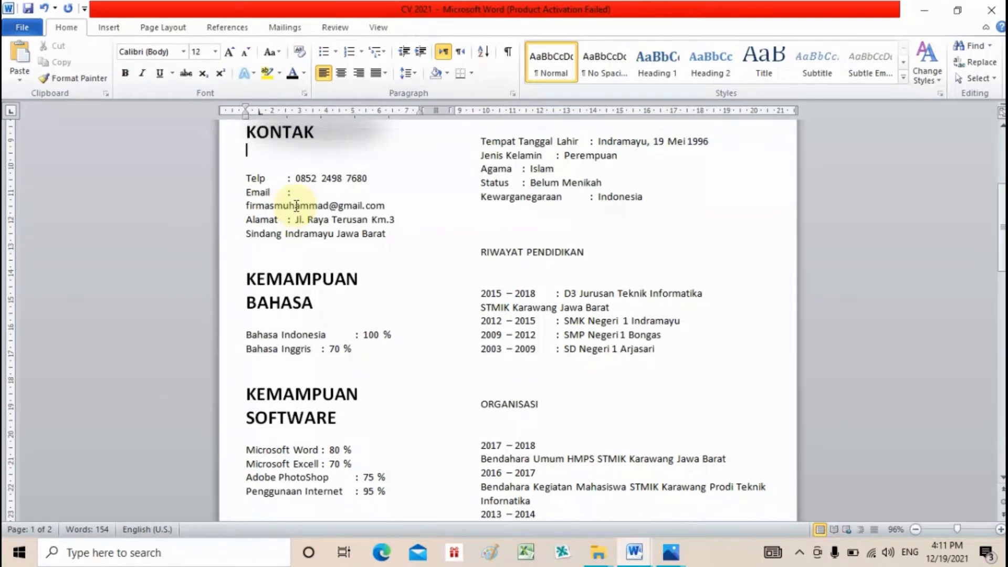
key(Delete)
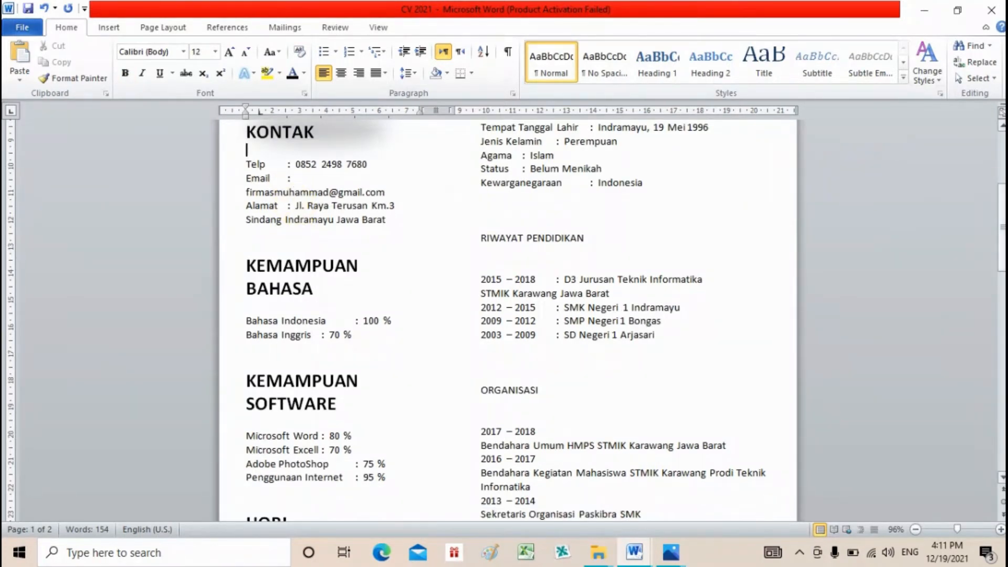
drag(1002, 228, 1002, 175)
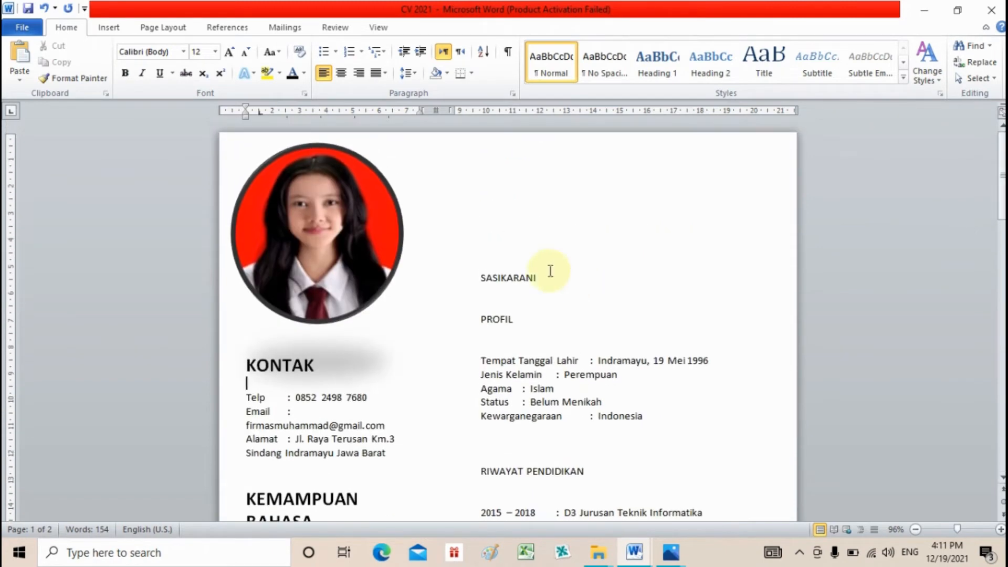
- Make the SASIKARANI name and the PROFIL heading bold and larger, with PROFIL at about 21 pt
click(519, 278)
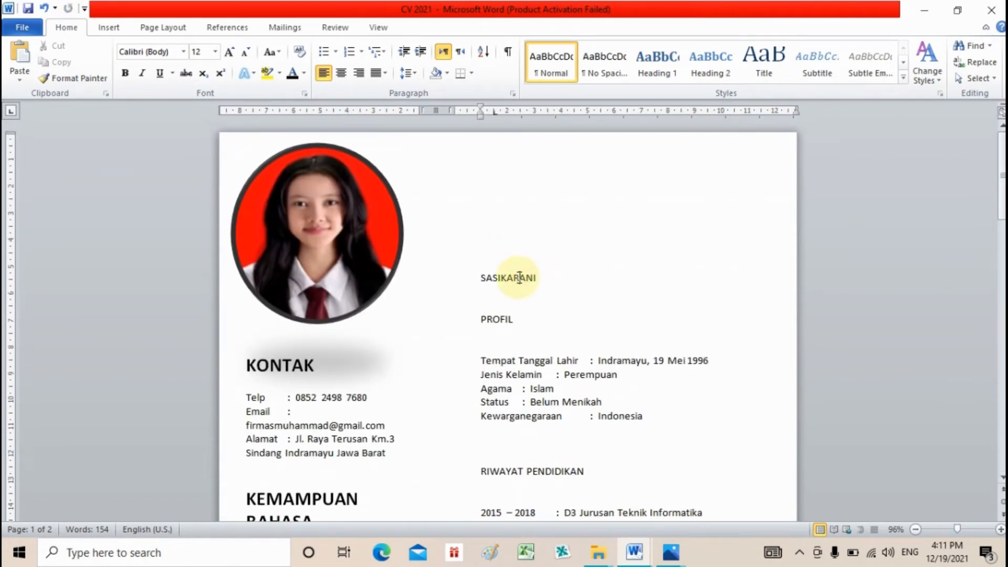
key(ctrl+b)
key(ctrl+])
key(ctrl+])
key(ctrl+])
key(ctrl+])
key(ctrl+])
key(ctrl+])
key(ctrl+])
key(ctrl+])
key(ctrl+])
key(ctrl+])
key(ctrl+])
key(ctrl+])
key(ctrl+])
key(ctrl+])
key(ctrl+])
key(ctrl+])
key(ctrl+])
key(ctrl+])
key(ctrl+])
key(ctrl+])
key(ctrl+])
key(ctrl+])
key(ctrl+])
key(ctrl+])
key(ctrl+])
key(ctrl+])
key(ctrl+])
key(ctrl+])
key(ctrl+])
key(ctrl+])
key(ctrl+])
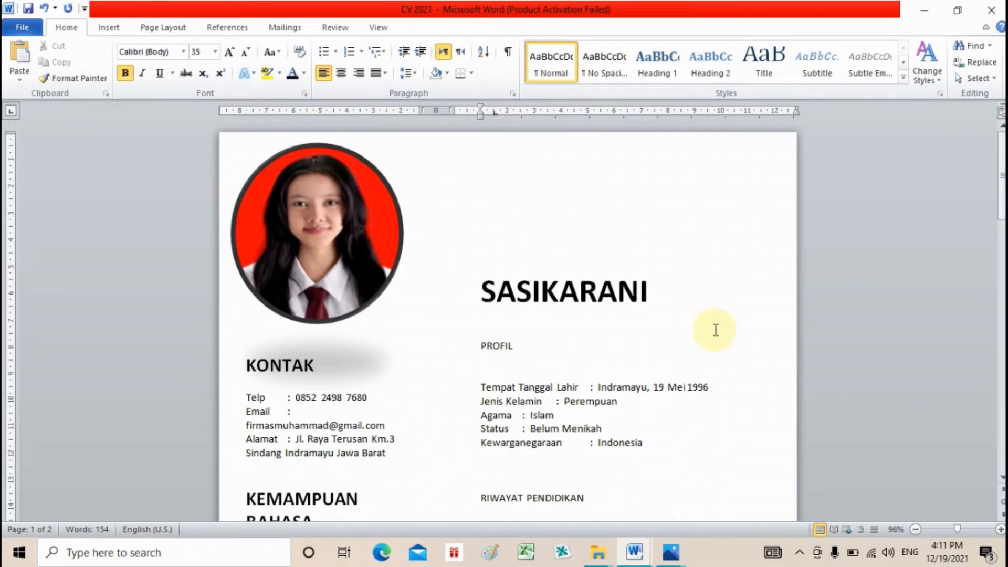
click(503, 347)
key(ctrl+b)
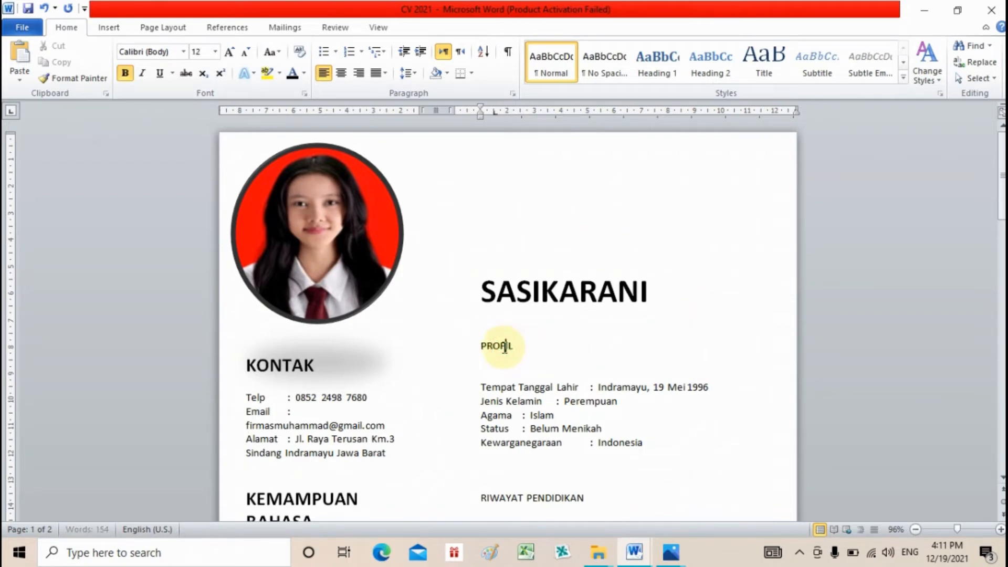
key(ctrl+])
key(ctrl+])
key(ctrl+])
key(ctrl+])
key(ctrl+])
key(ctrl+])
key(ctrl+])
key(ctrl+])
key(ctrl+])
key(ctrl+])
key(ctrl+])
key(ctrl+])
key(ctrl+])
key(ctrl+])
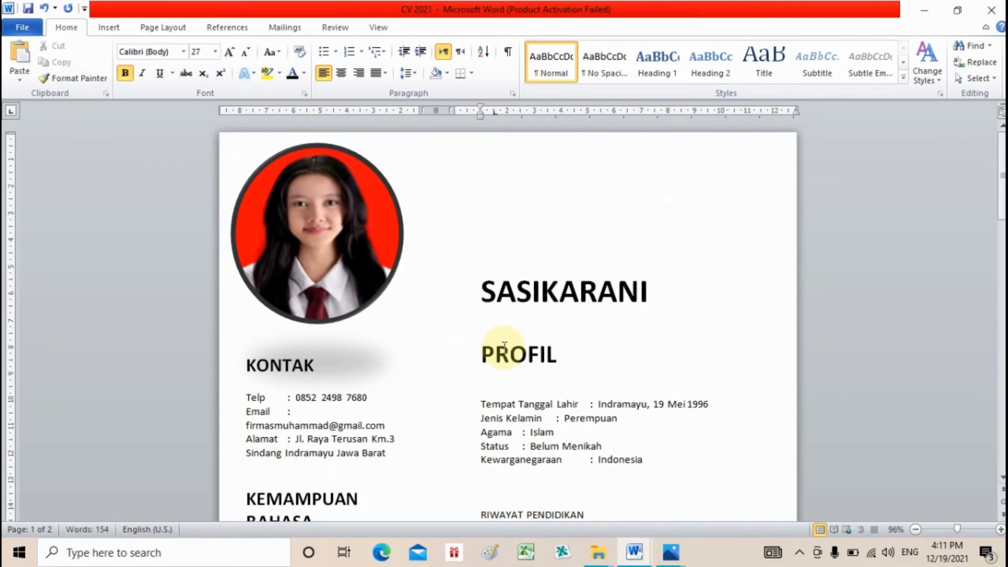
key(ctrl+[)
key(ctrl+[)
key(ctrl+[)
key(ctrl+[)
key(ctrl+[)
key(ctrl+[)
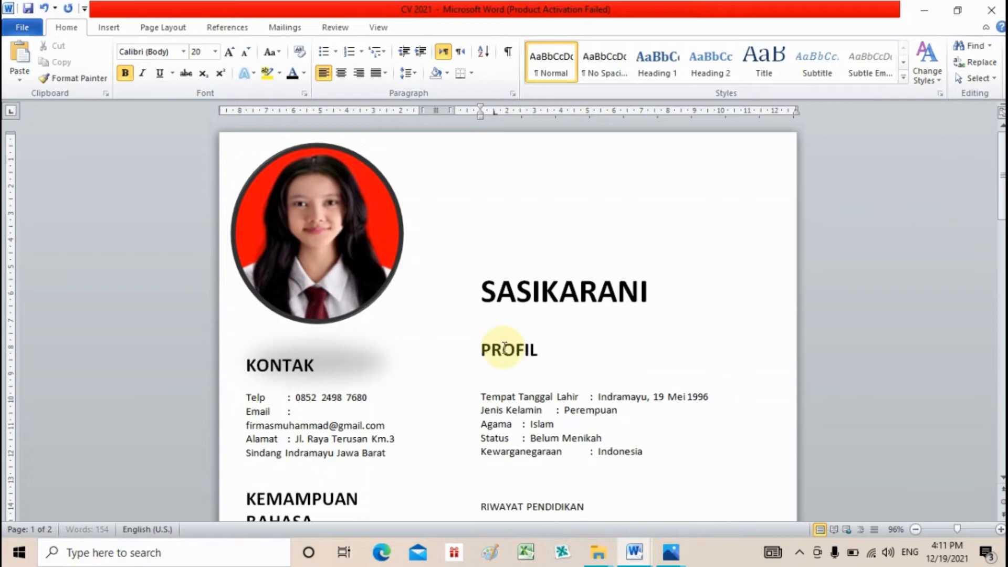
- Enlarge RIWAYAT PENDIDIKAN to 20 pt and make ORGANISASI bold at heading size
click(1002, 141)
drag(1002, 147, 1002, 184)
double_click(480, 346)
drag(480, 346, 593, 341)
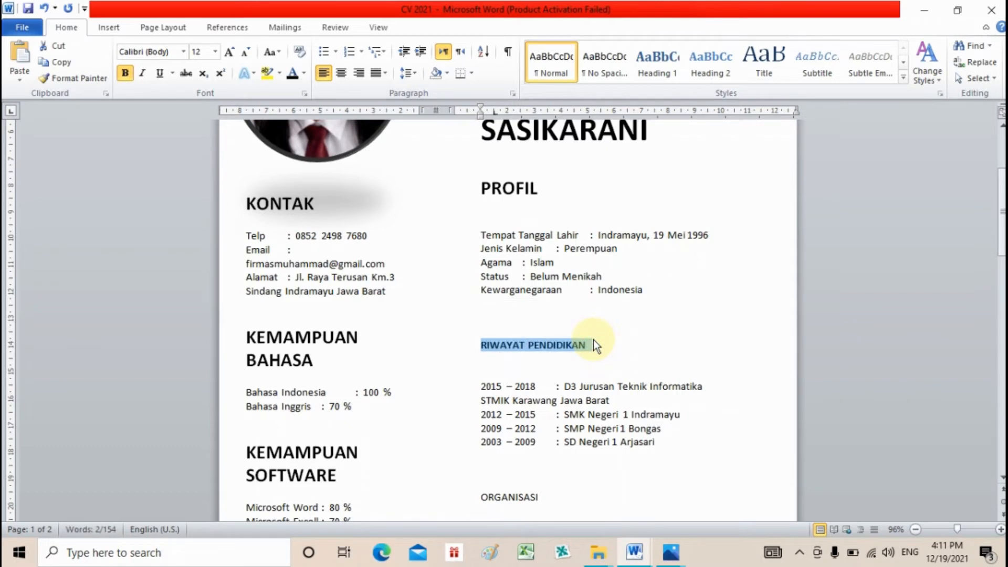
key(ctrl+shift+period)
key(ctrl+shift+period)
key(ctrl+shift+period)
key(ctrl+shift+period)
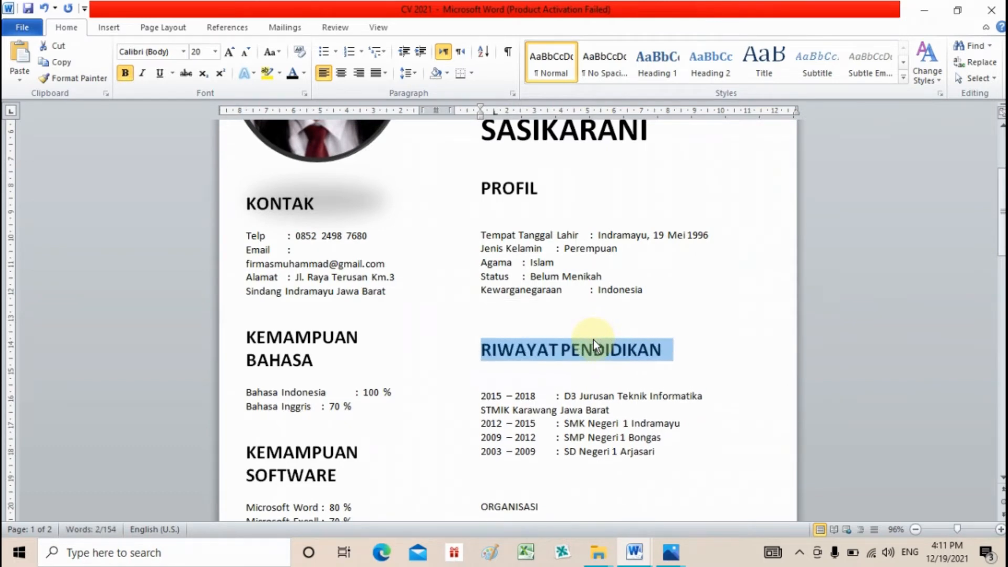
click(516, 506)
key(ctrl+b)
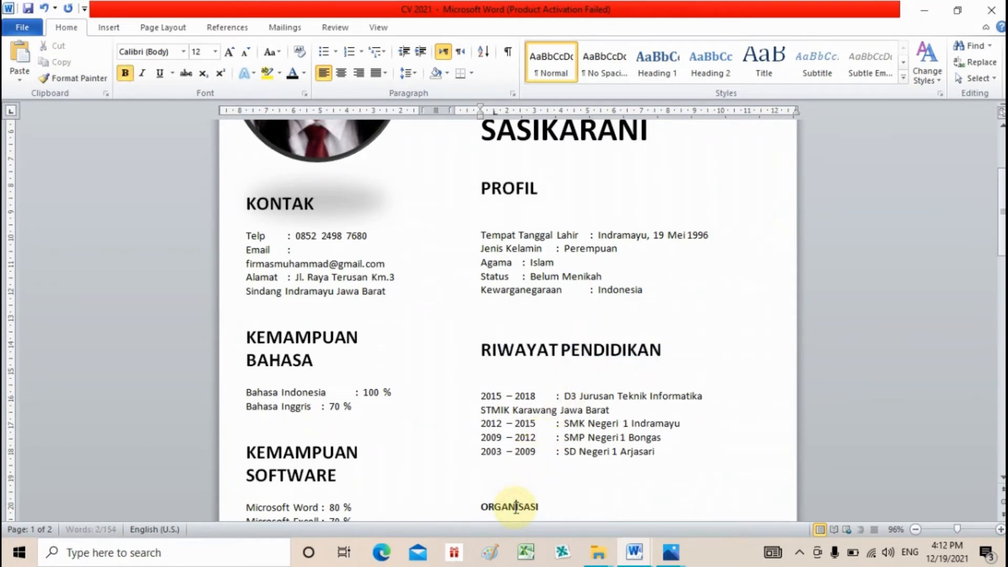
key(ctrl+bracketright)
key(ctrl+bracketright)
key(ctrl+bracketright)
key(ctrl+bracketright)
key(ctrl+bracketright)
key(ctrl+bracketright)
key(ctrl+bracketright)
key(ctrl+bracketright)
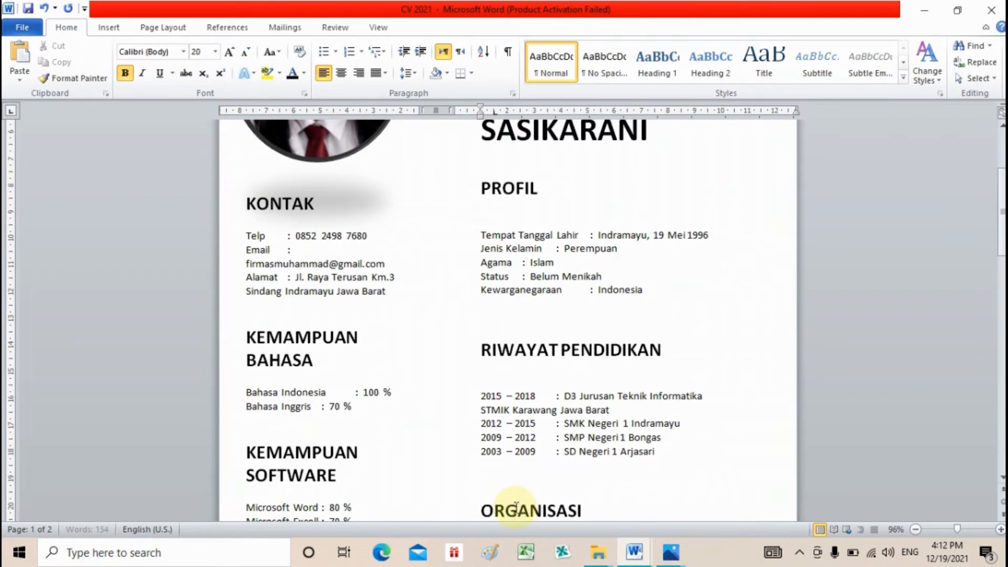
- Bold and enlarge the PELATIHAN / SEMINAR heading to 20 pt, matching ORGANISASI
drag(1002, 196, 1002, 274)
double_click(490, 334)
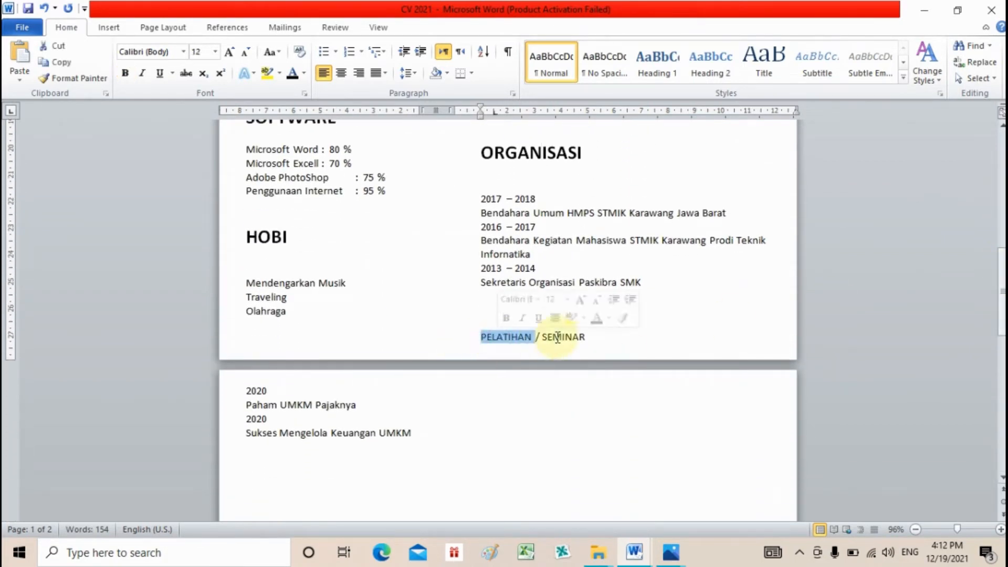
shift+click(590, 336)
key(ctrl+b)
key(ctrl+bracketright)
key(ctrl+bracketright)
key(ctrl+bracketright)
key(ctrl+bracketright)
key(ctrl+bracketright)
key(ctrl+bracketright)
key(ctrl+bracketright)
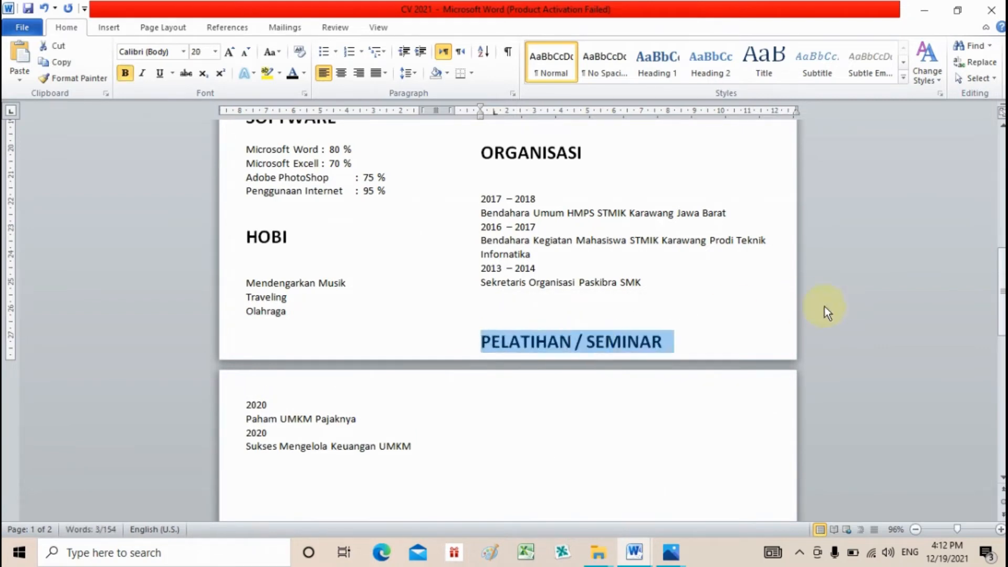
click(725, 316)
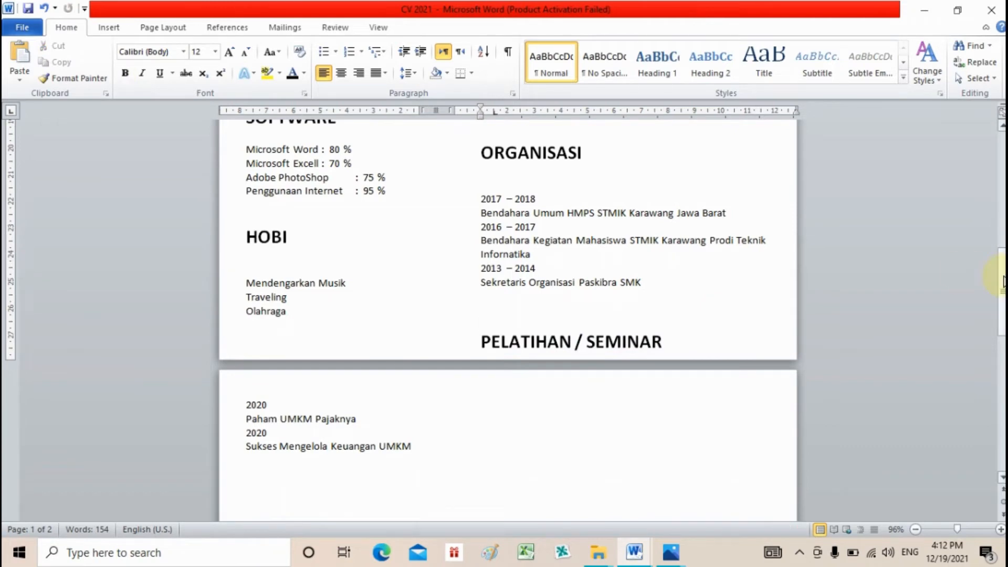
drag(1002, 279, 1003, 173)
- Delete the blank lines below the name, around RIWAYAT PENDIDIKAN and under ORGANISASI
click(595, 296)
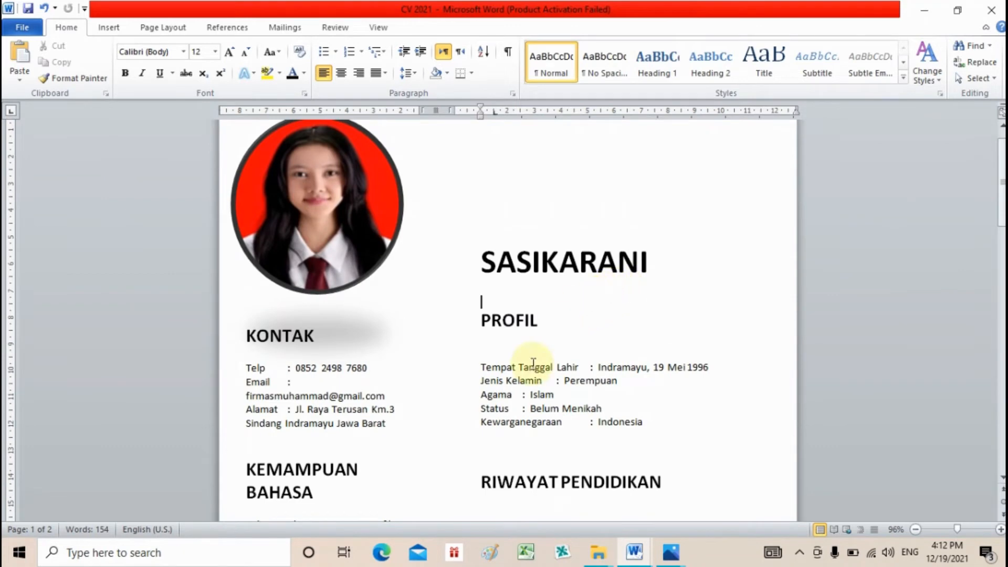
key(Delete)
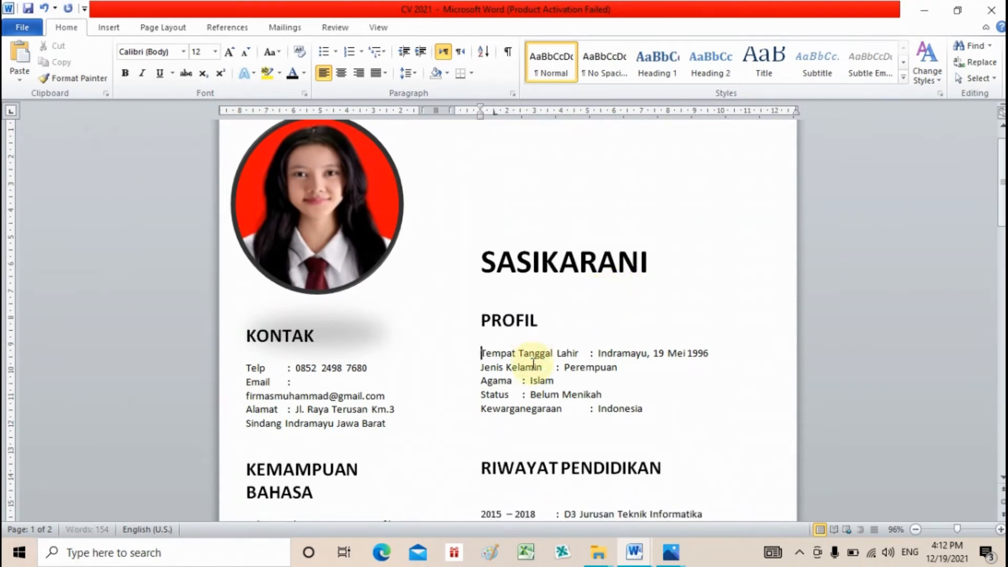
key(Down)
key(Down)
key(Down)
key(Down)
key(Down)
key(Down)
key(Delete)
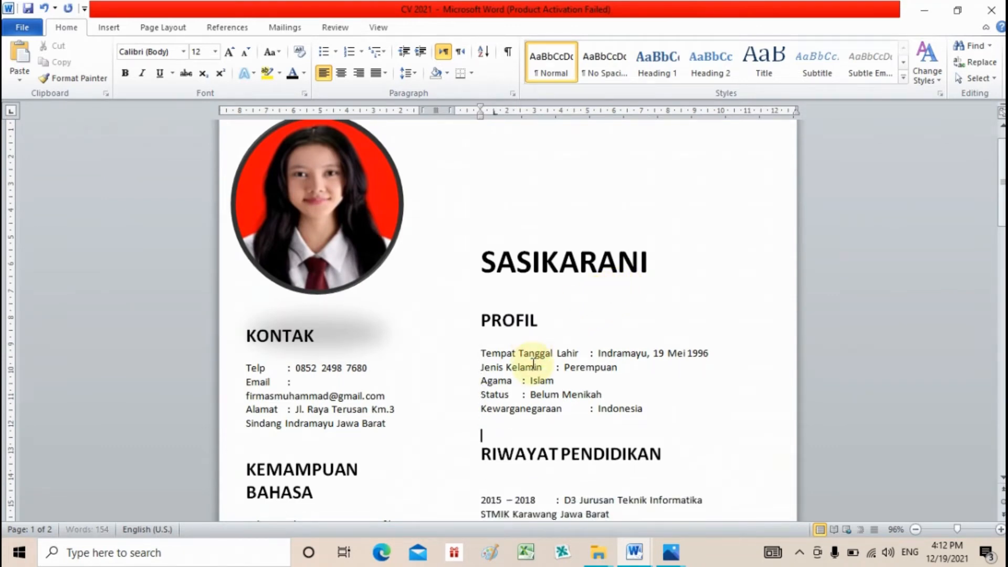
key(Down)
key(Delete)
key(Down)
key(Down)
key(Down)
key(Down)
key(Down)
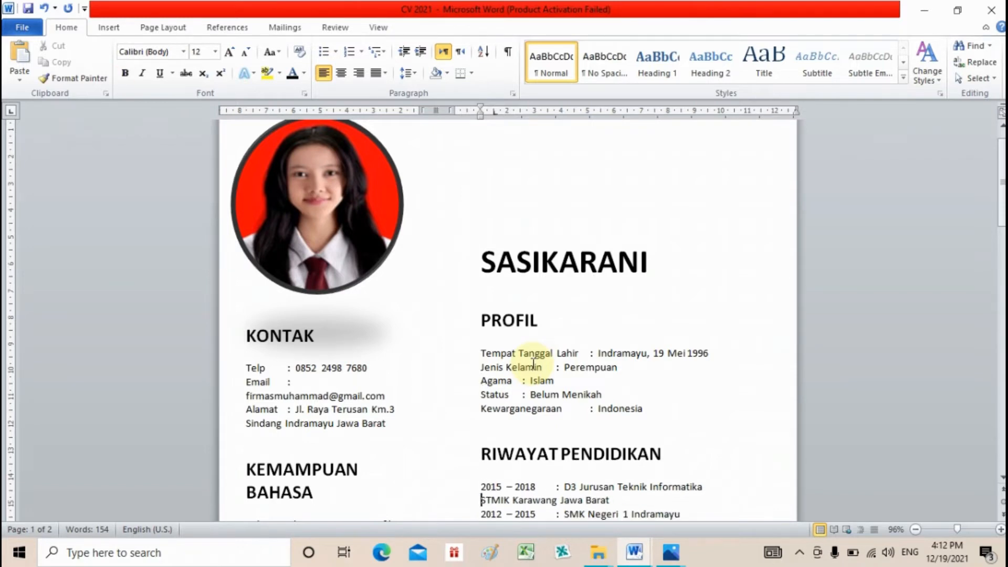
key(Down)
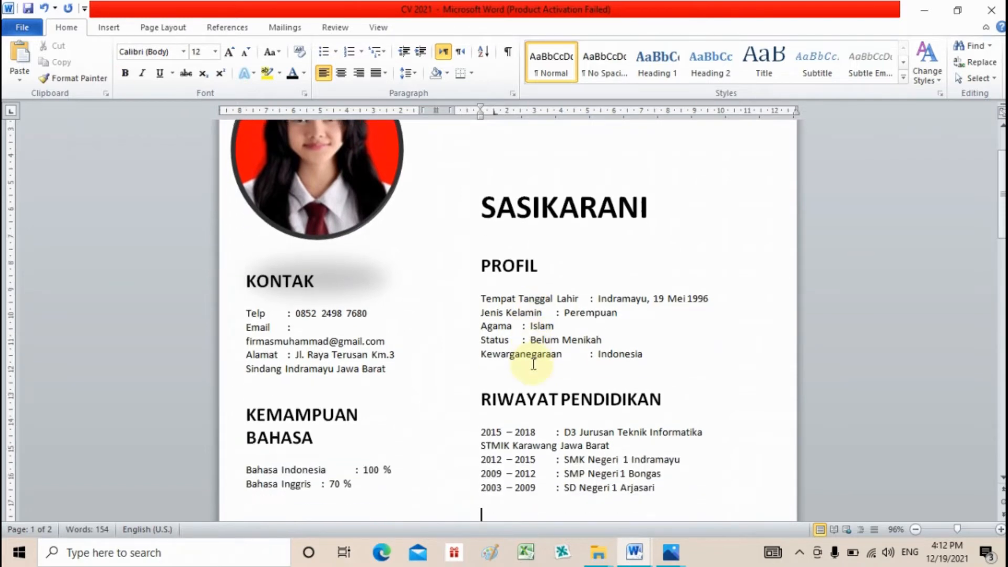
key(Down)
key(Down)
key(Down)
key(Down)
key(Up)
key(Delete)
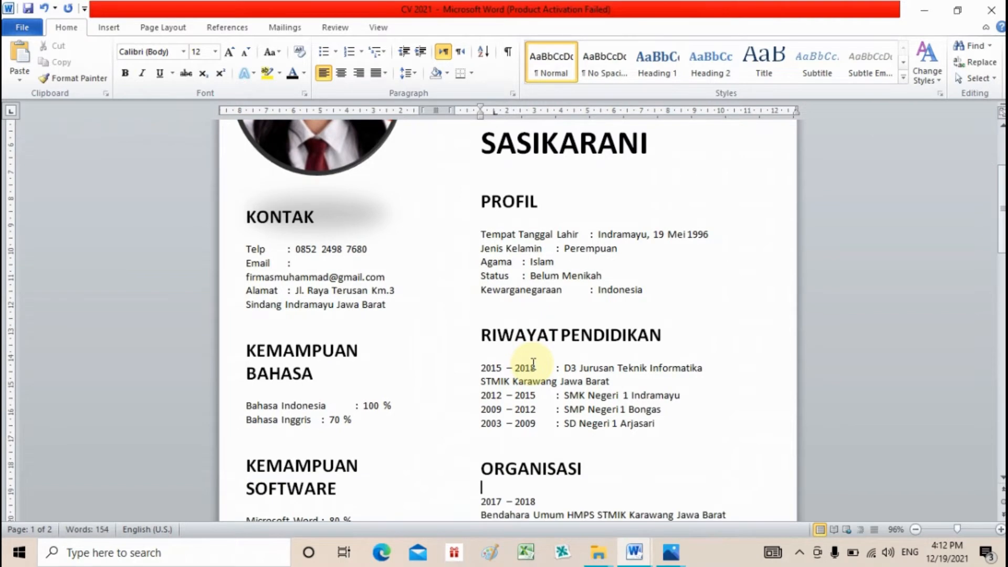
- Remove the empty lines around the PELATIHAN / SEMINAR heading so the CV fits one page
key(Down)
key(Down)
key(Down)
key(Down)
key(Down)
key(Down)
key(Down)
key(Down)
key(Down)
key(Down)
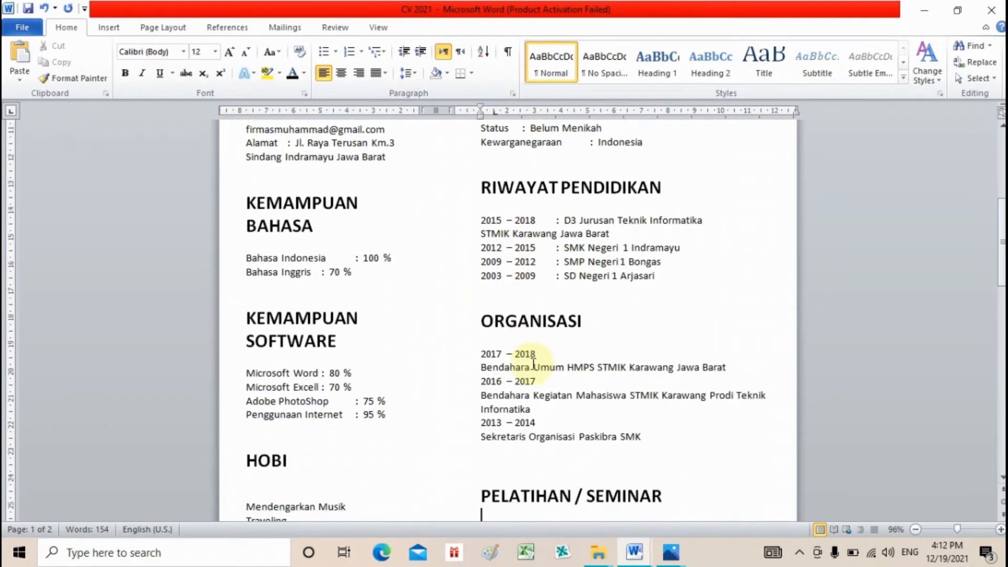
key(Up)
key(Up)
key(Up)
key(Delete)
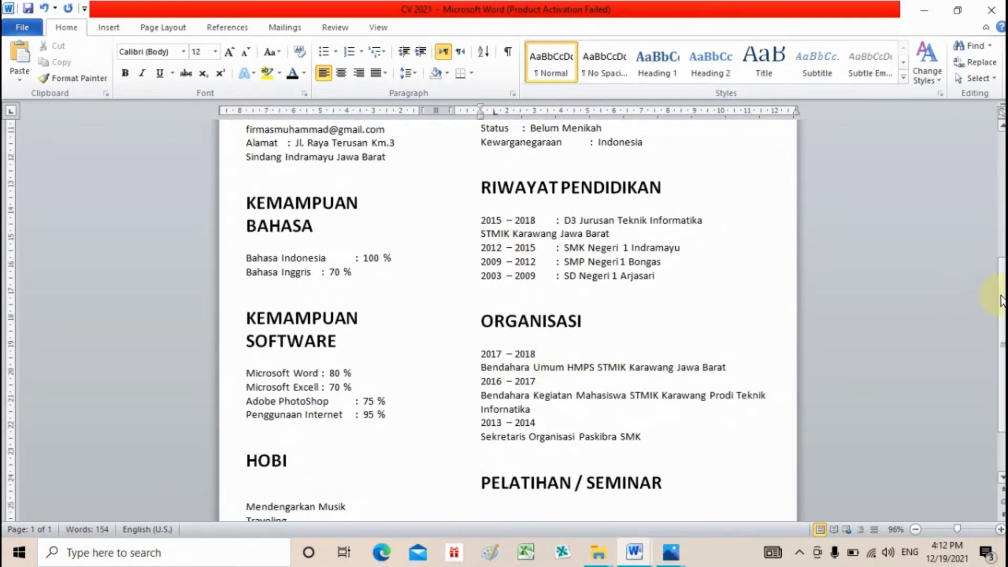
scroll(641, 430, down, 3)
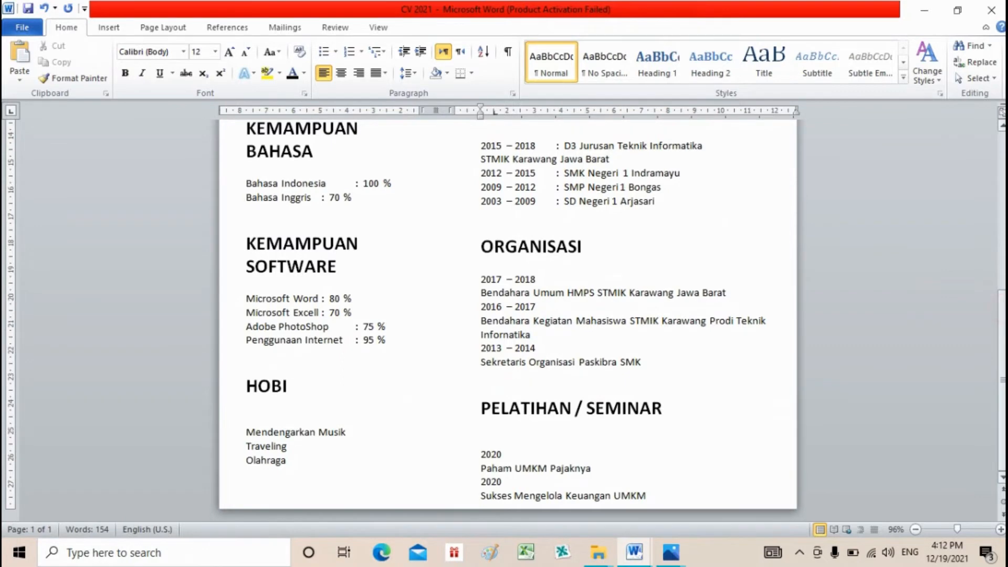
click(595, 426)
key(Delete)
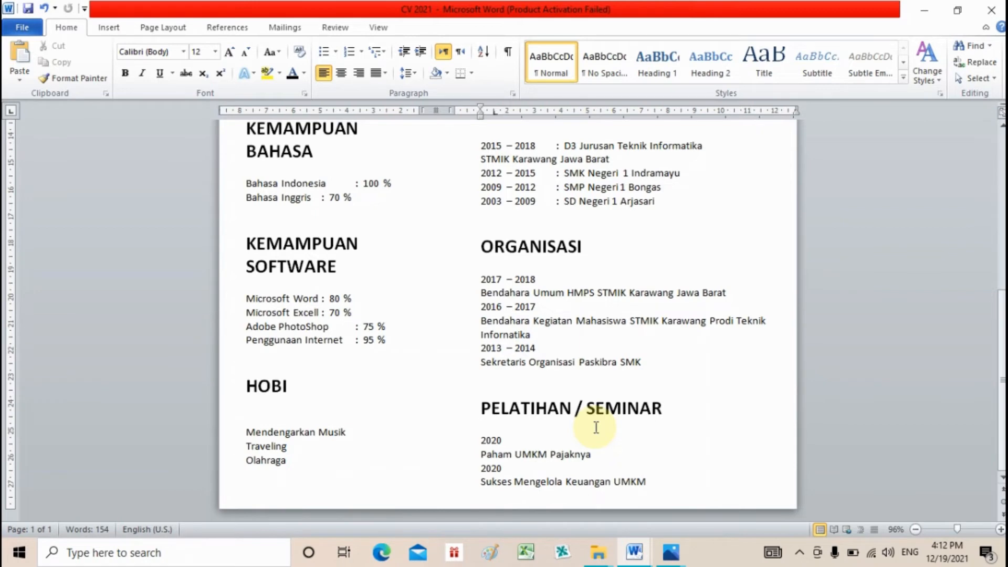
click(649, 320)
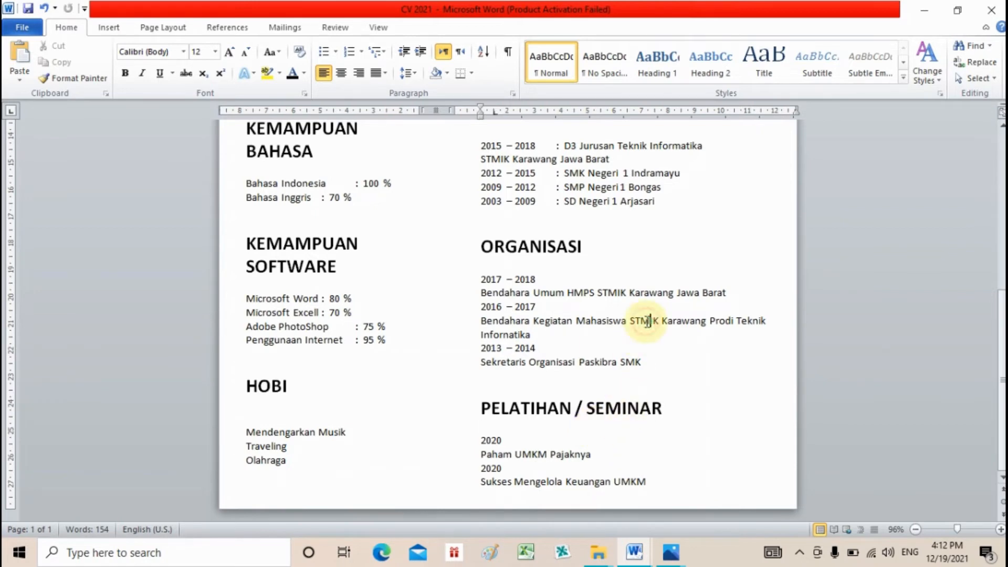
click(705, 308)
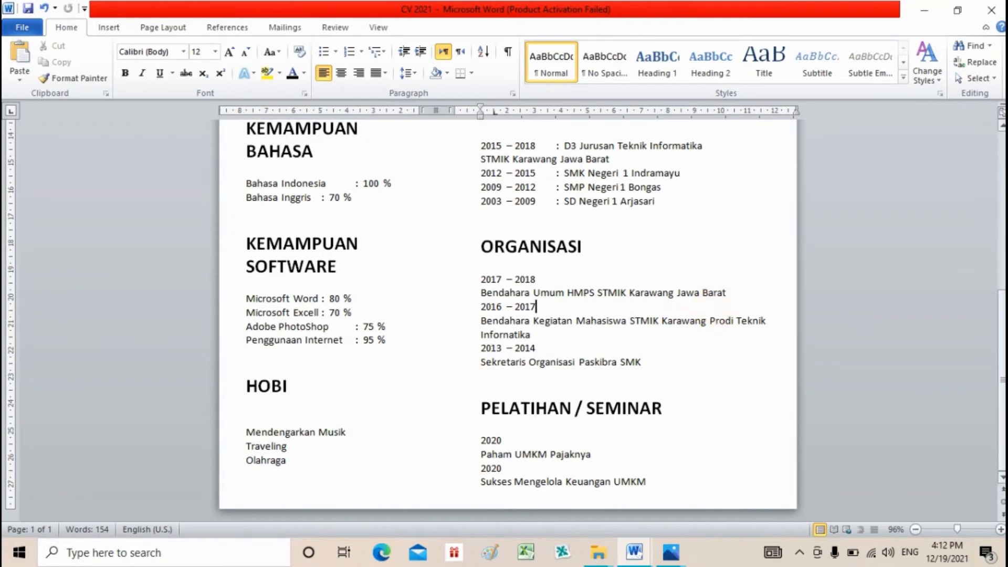
drag(1003, 323, 992, 153)
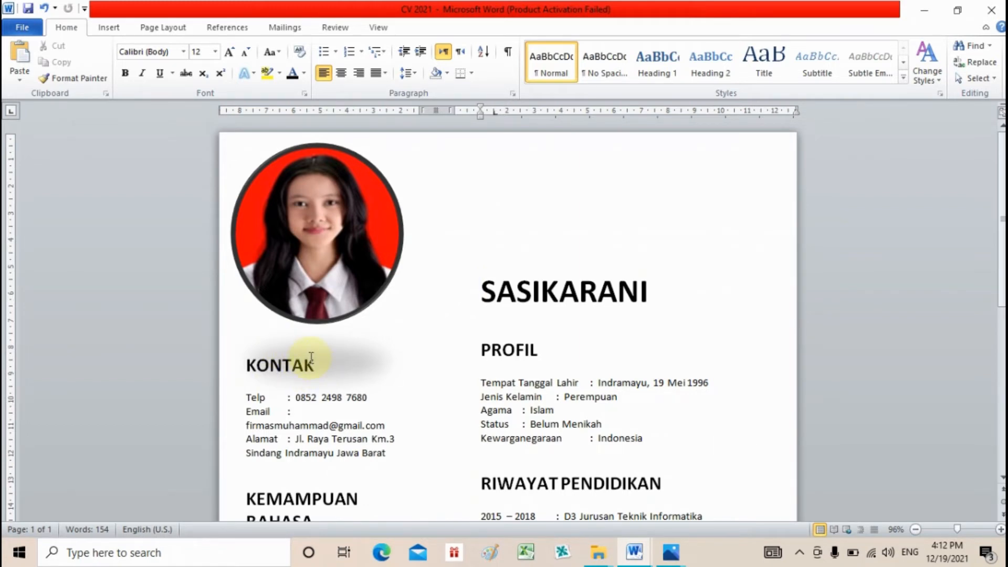
- Pick the Rectangle shape from the Insert Shapes gallery
click(111, 29)
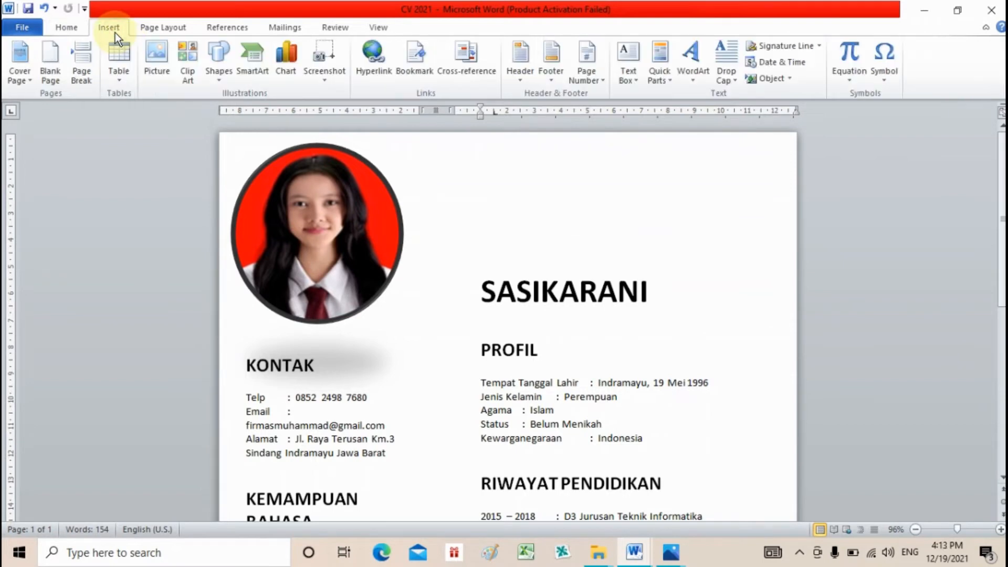
click(215, 78)
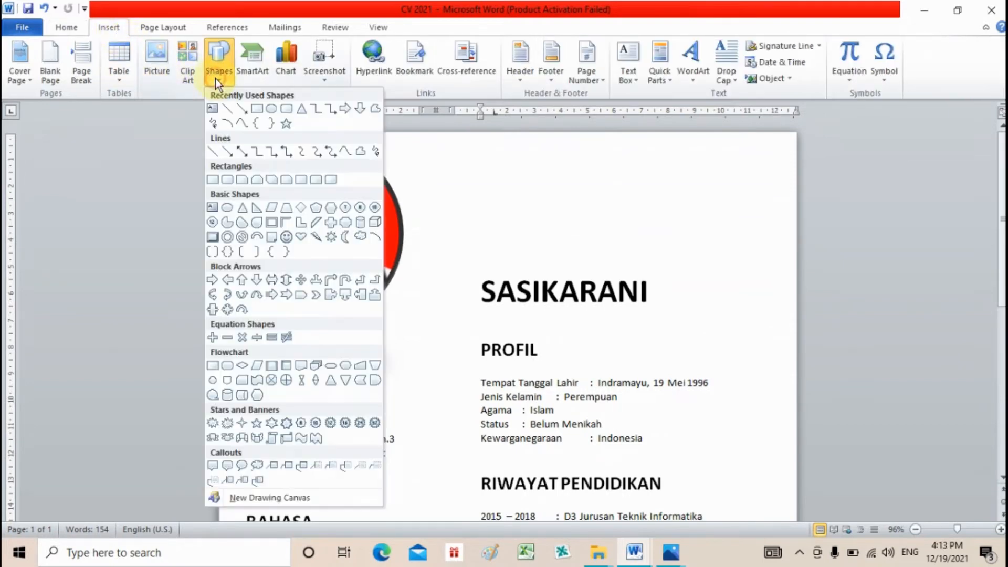
click(257, 109)
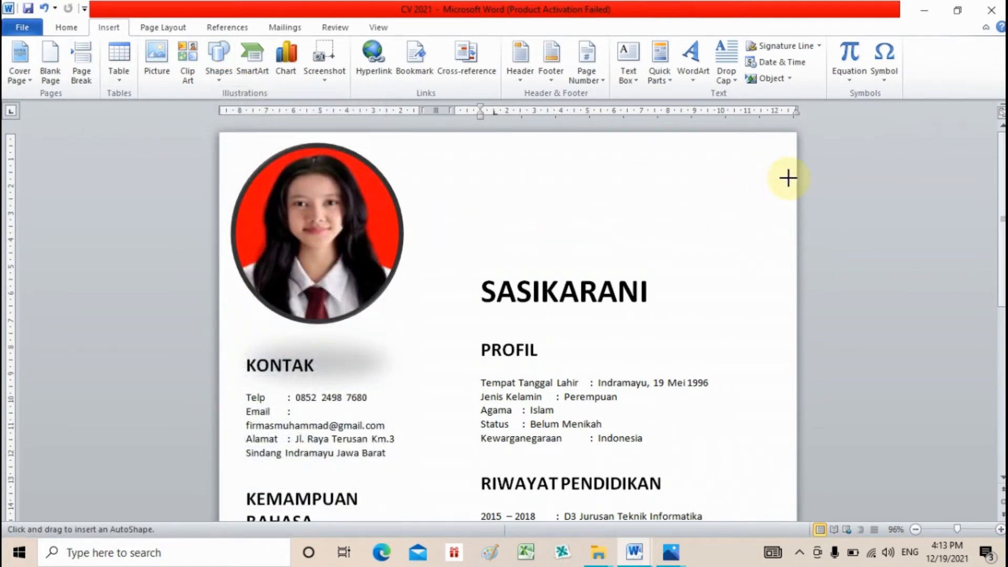
- Zoom out to about 57% so the whole CV page is visible
scroll(1000, 174, down, 2)
scroll(956, 411, down, 1)
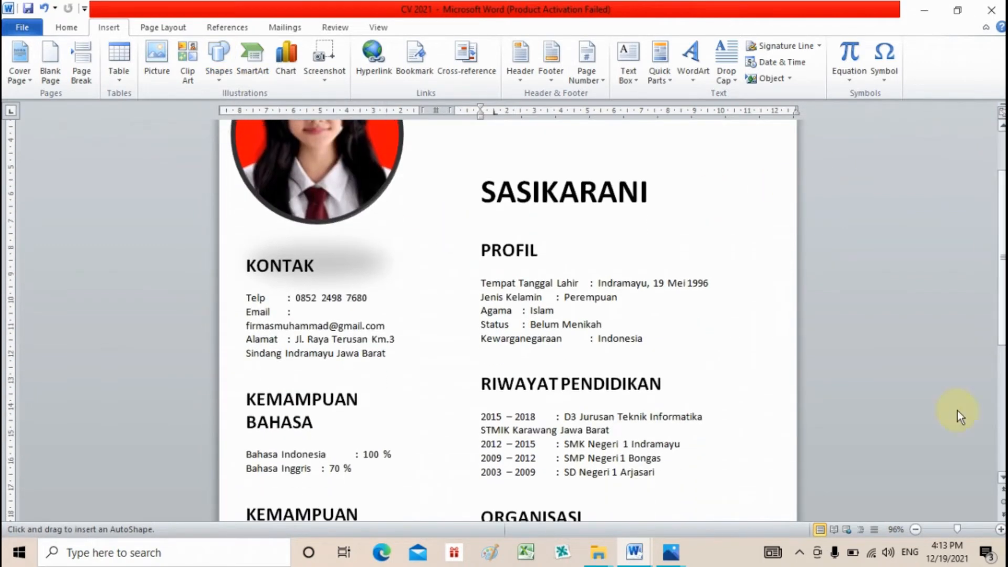
click(940, 530)
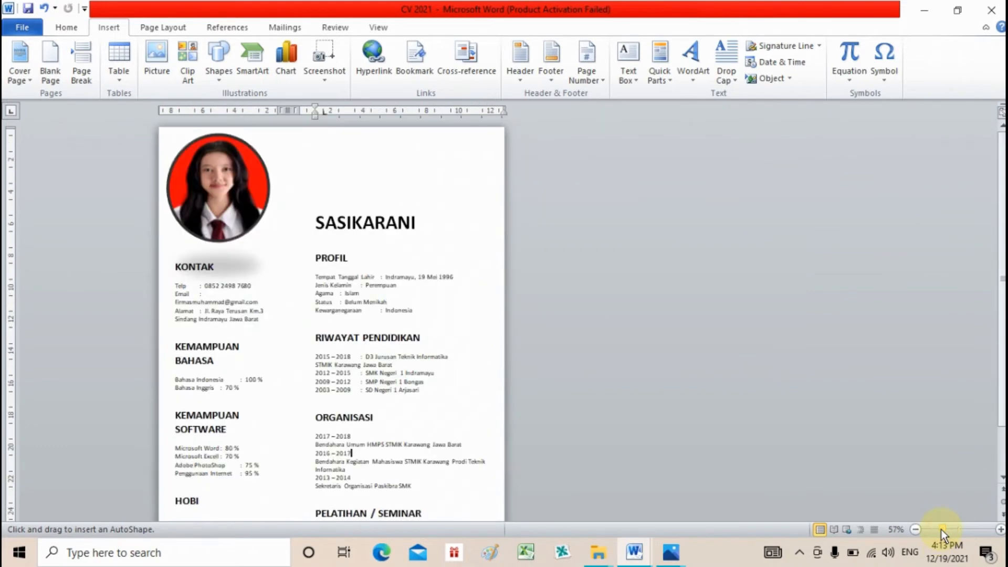
scroll(1001, 444, down, 2)
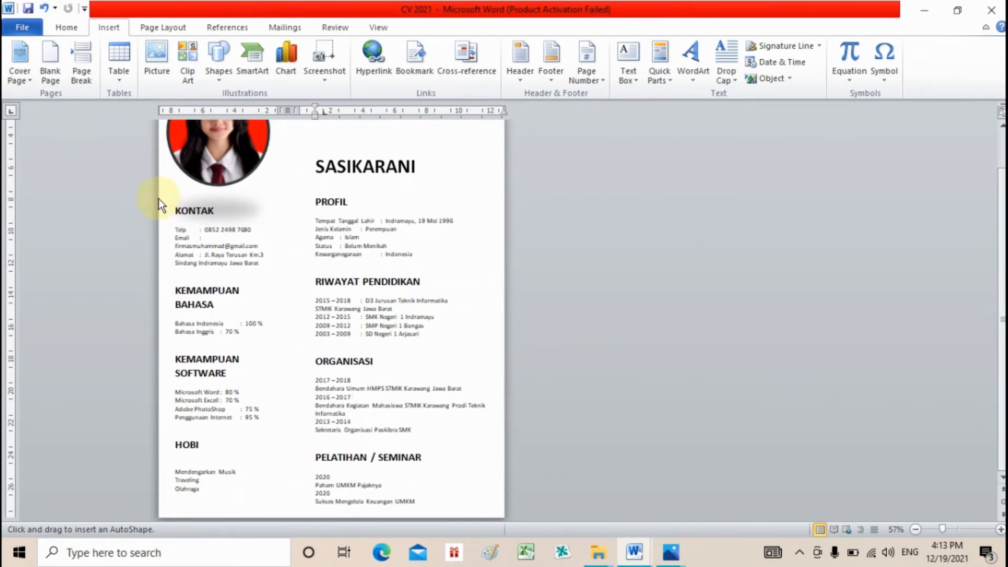
- Draw a tall rectangle down the left column, filled Red Accent 2 Lighter 40% with no outline
mouse_move(159, 197)
mouse_down()
mouse_move(239, 298)
mouse_move(306, 457)
mouse_move(293, 514)
mouse_move(275, 514)
mouse_up()
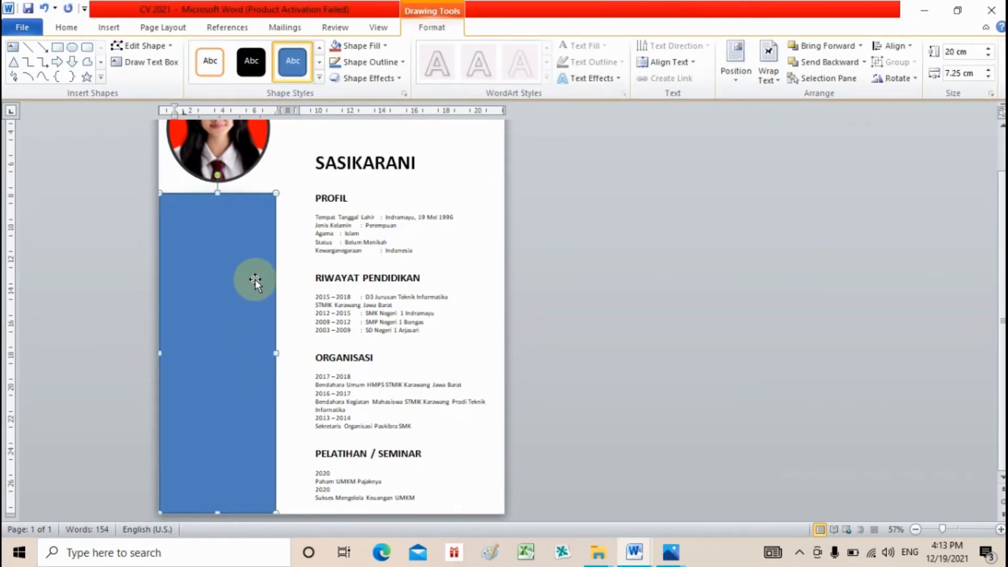
click(386, 46)
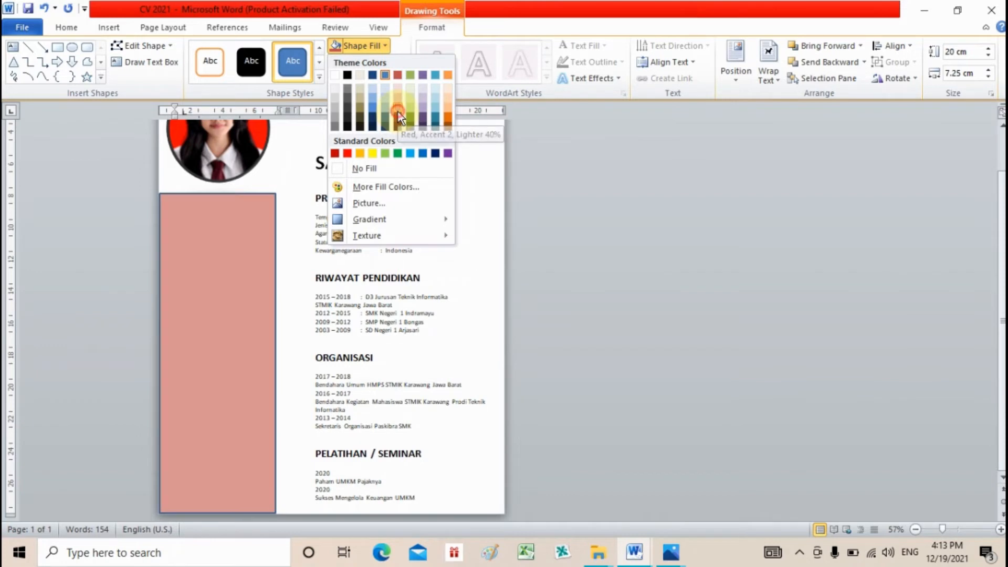
click(398, 112)
click(389, 64)
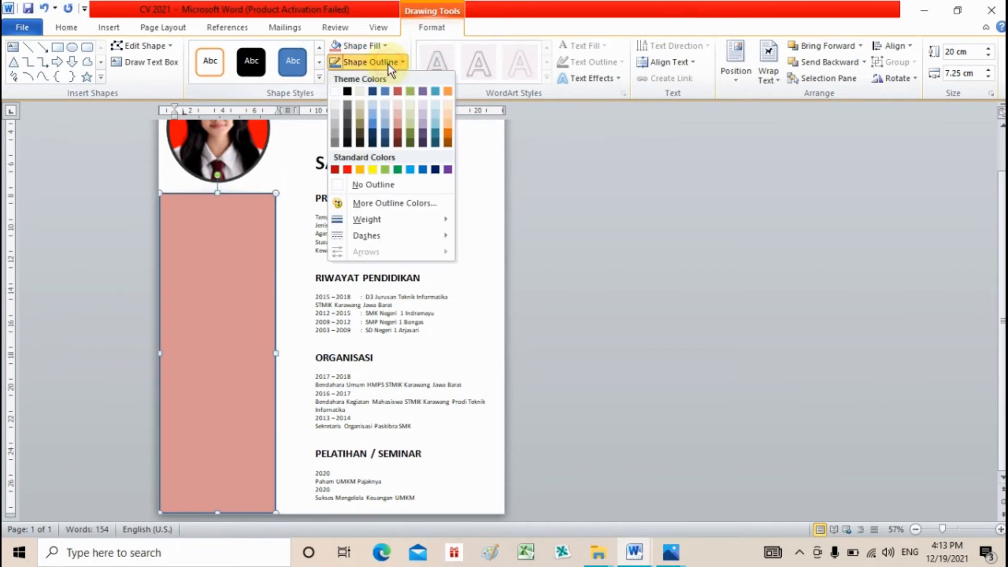
click(384, 185)
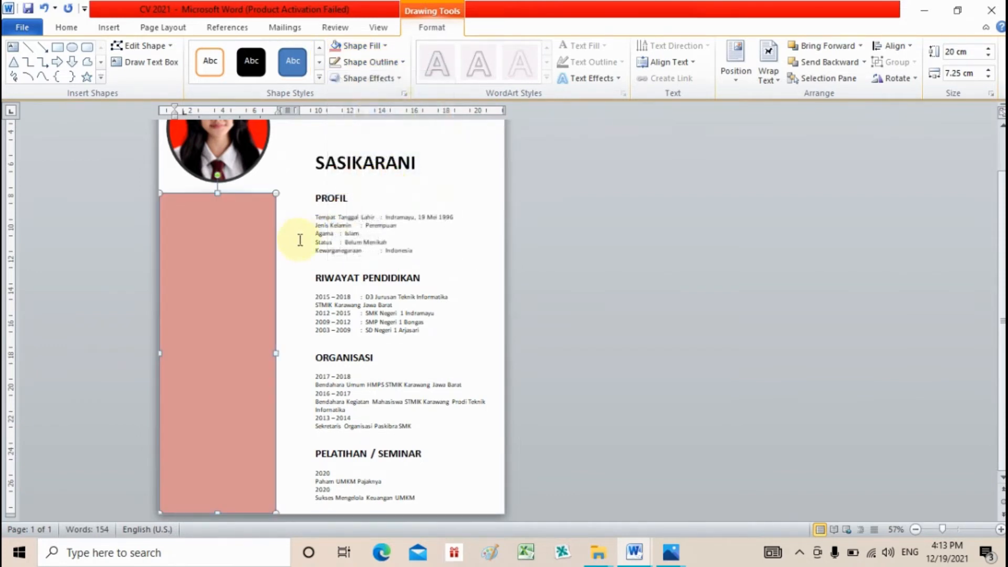
right_click(253, 271)
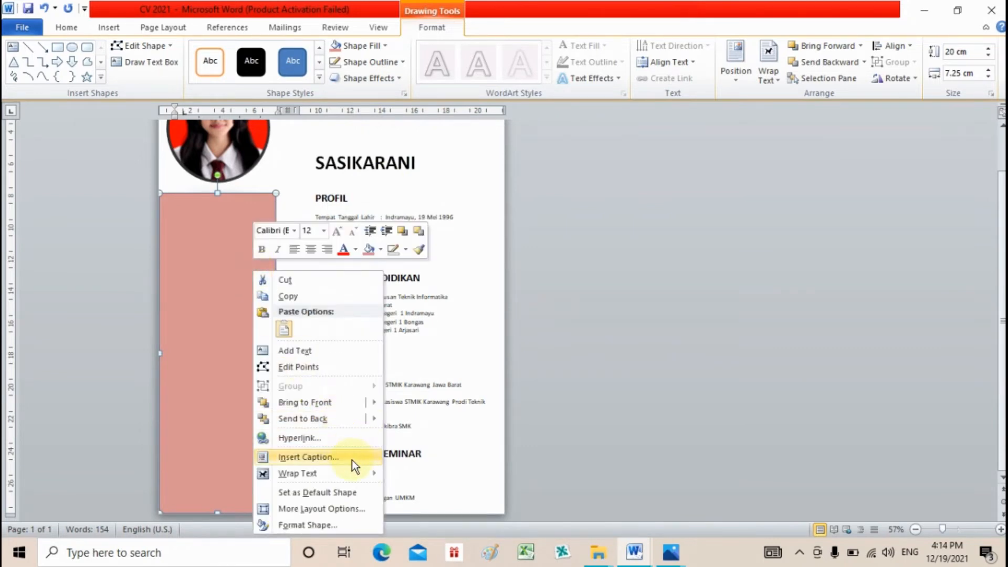